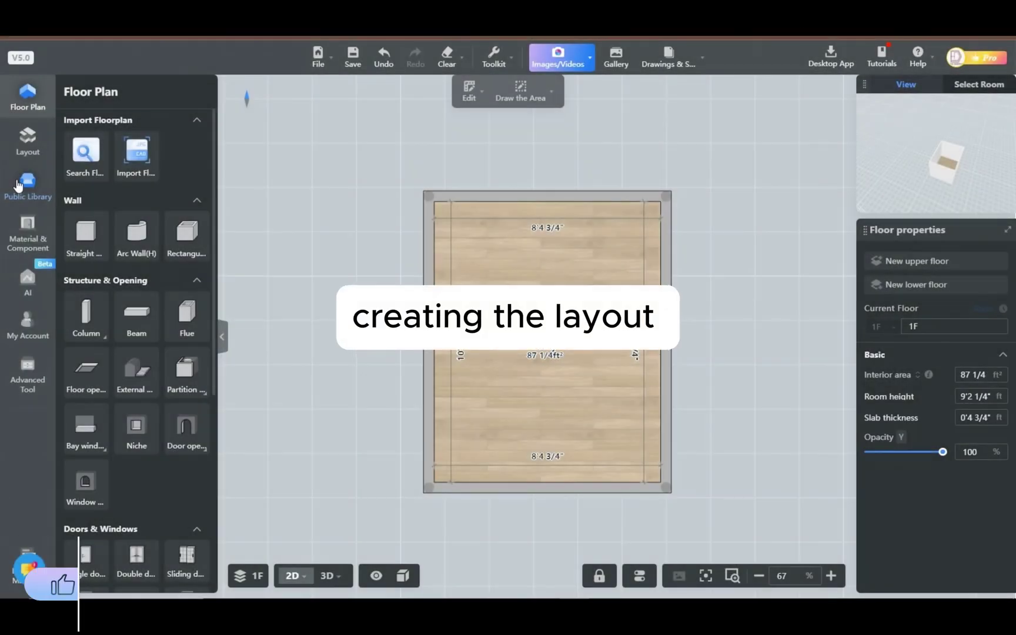
# Place the minimal white interior door from the public library on the south wall, against the southeast corner
pyautogui.click(17, 185)
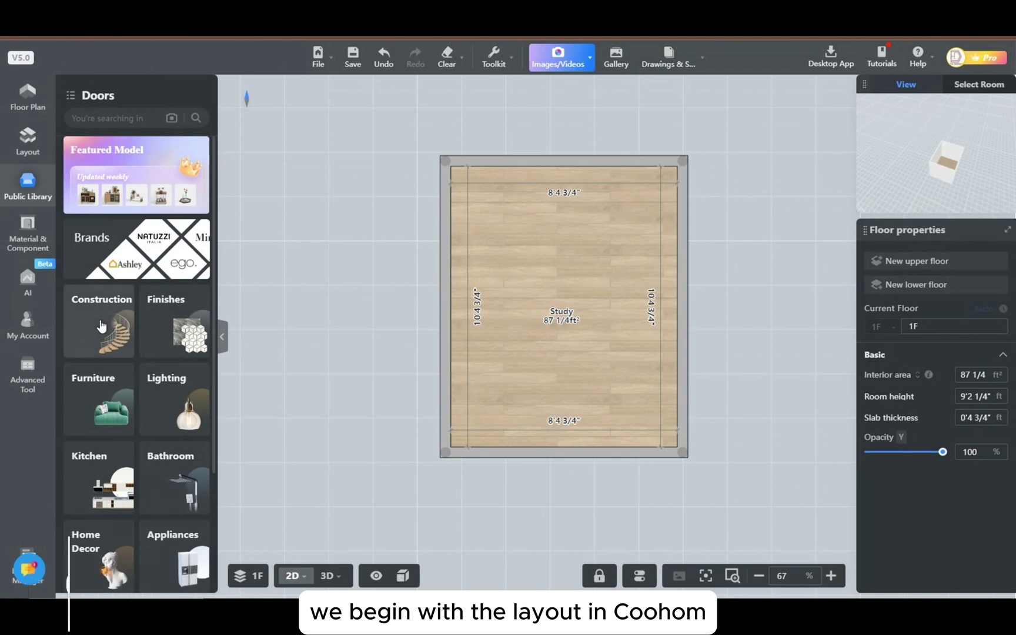
pyautogui.click(101, 325)
pyautogui.click(82, 186)
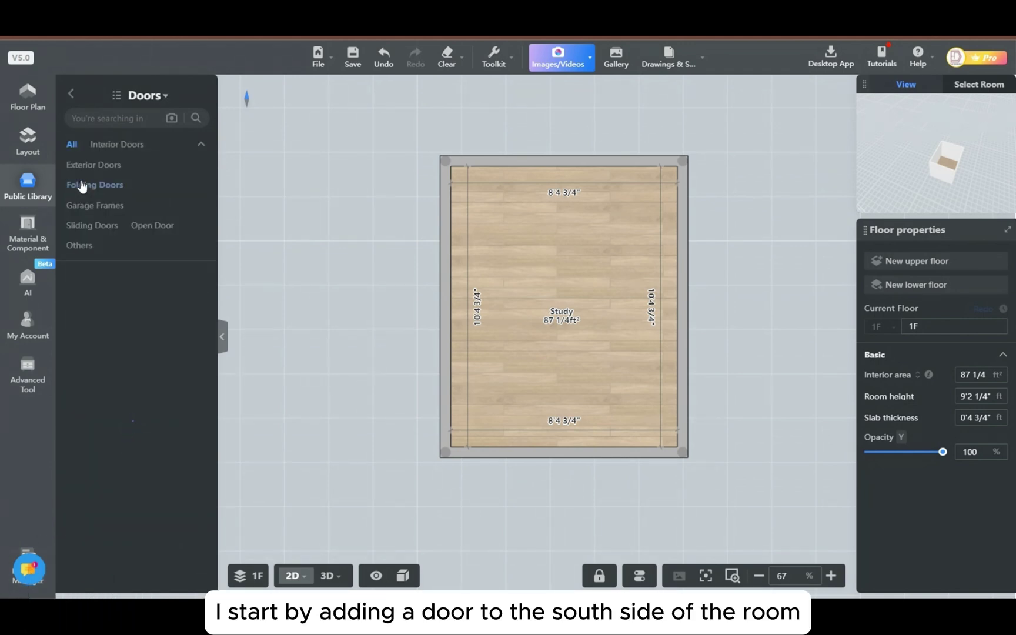
pyautogui.click(116, 144)
pyautogui.click(175, 328)
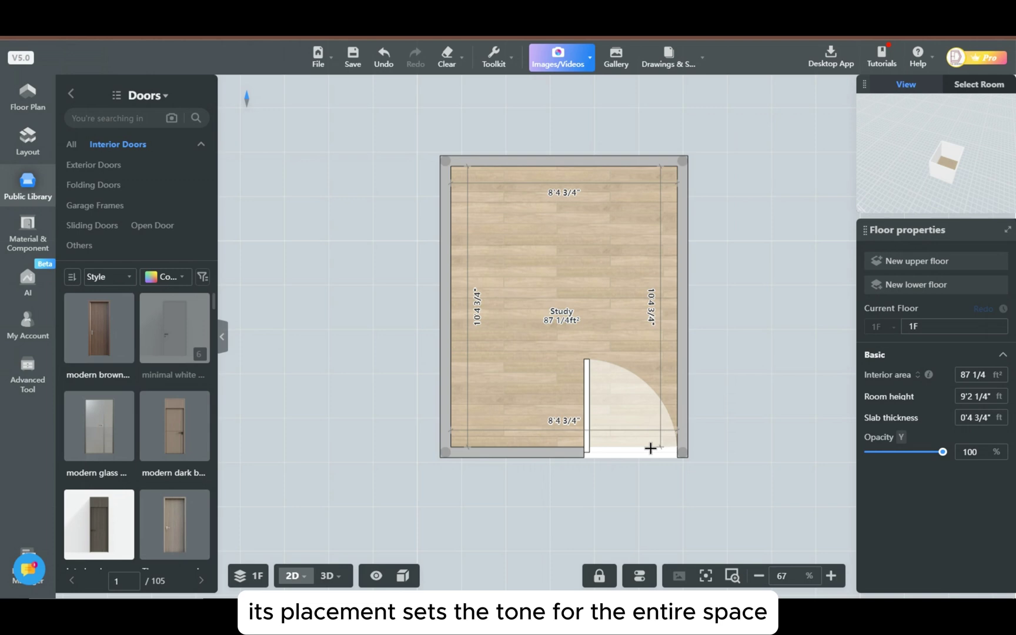
pyautogui.click(618, 454)
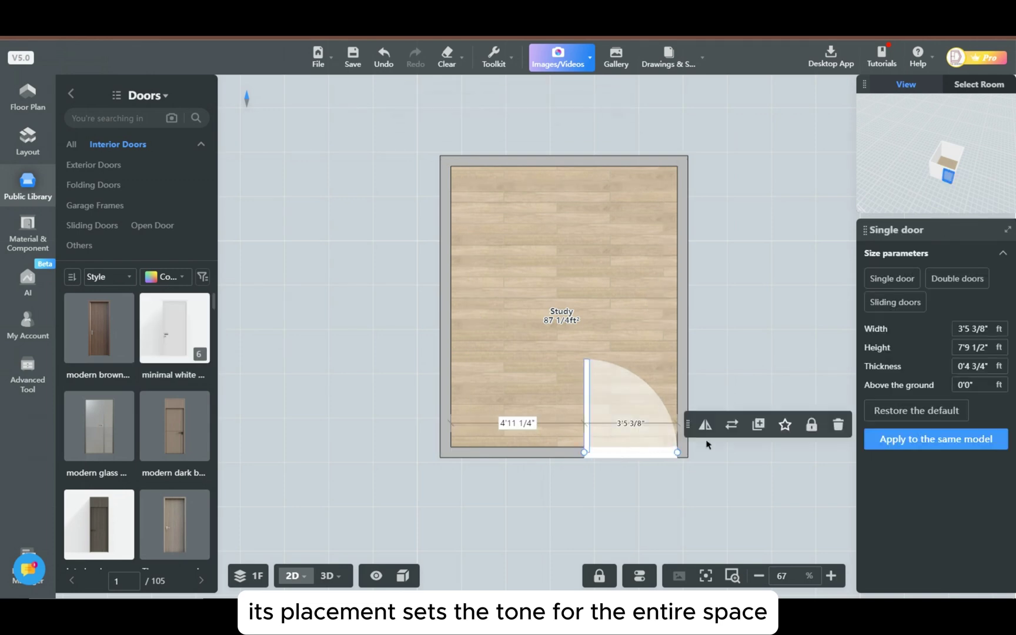
# Mirror the door so it hinges on its east side and set its width to 3'0"
pyautogui.click(706, 426)
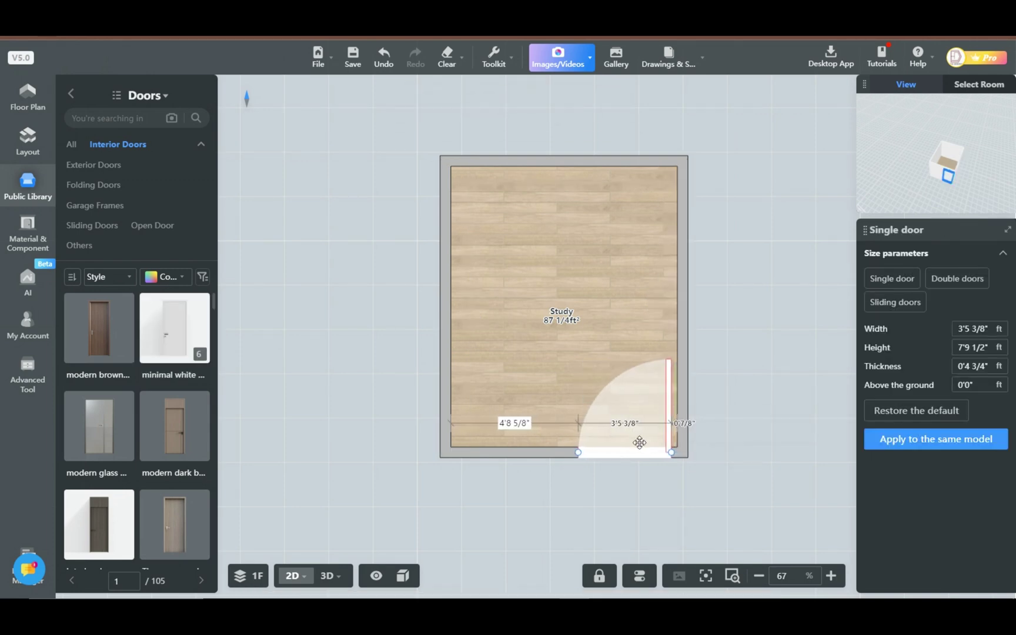
pyautogui.click(975, 329)
pyautogui.write('3')
pyautogui.press('Return')
# Shift the door along the south wall to reduce its gap to the east wall
pyautogui.click(756, 349)
pyautogui.click(659, 426)
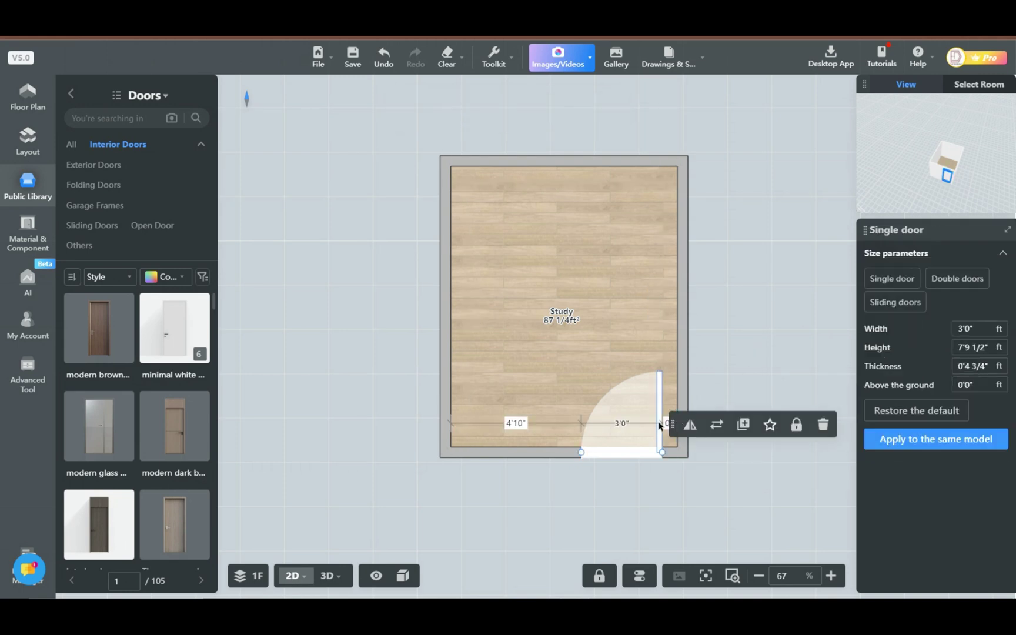
pyautogui.moveTo(672, 424); pyautogui.dragTo(746, 303)
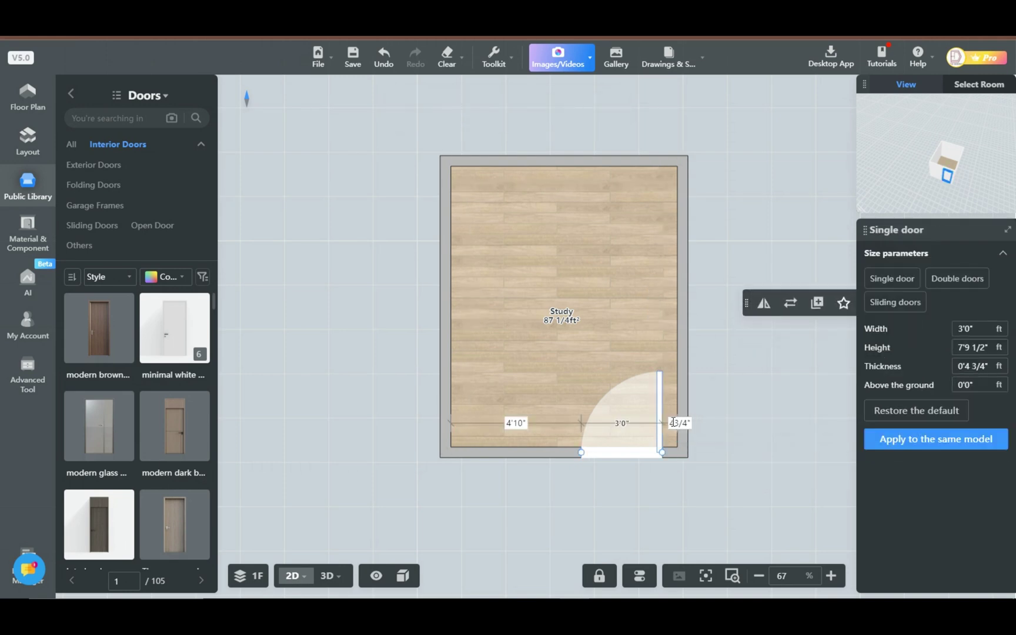
pyautogui.click(742, 473)
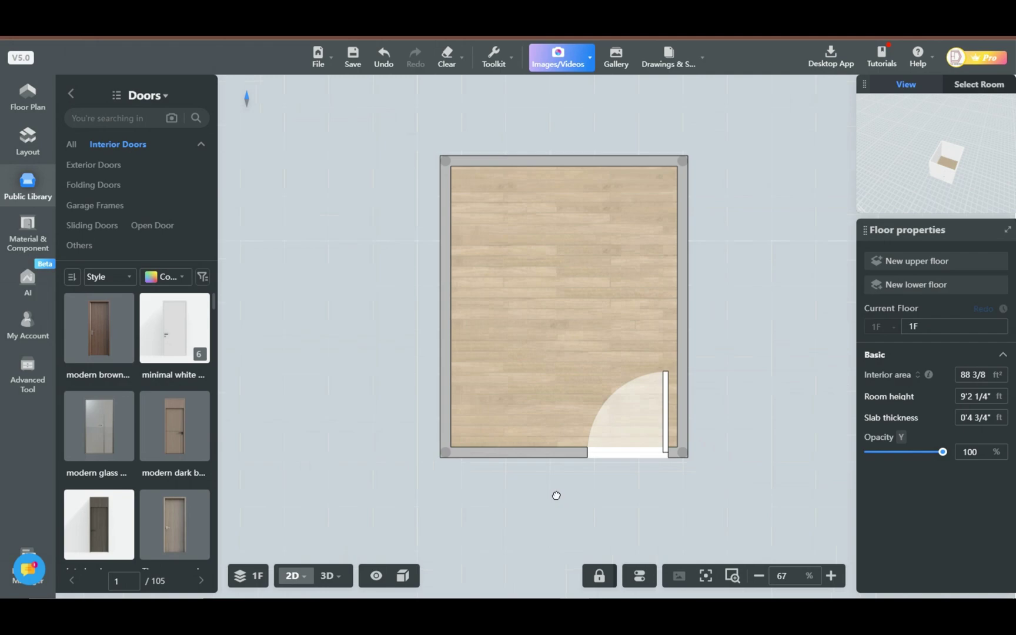
# Place the Modern aluminum window frame combination on the northern part of the east wall and stretch it wider toward the south
pyautogui.click(97, 147)
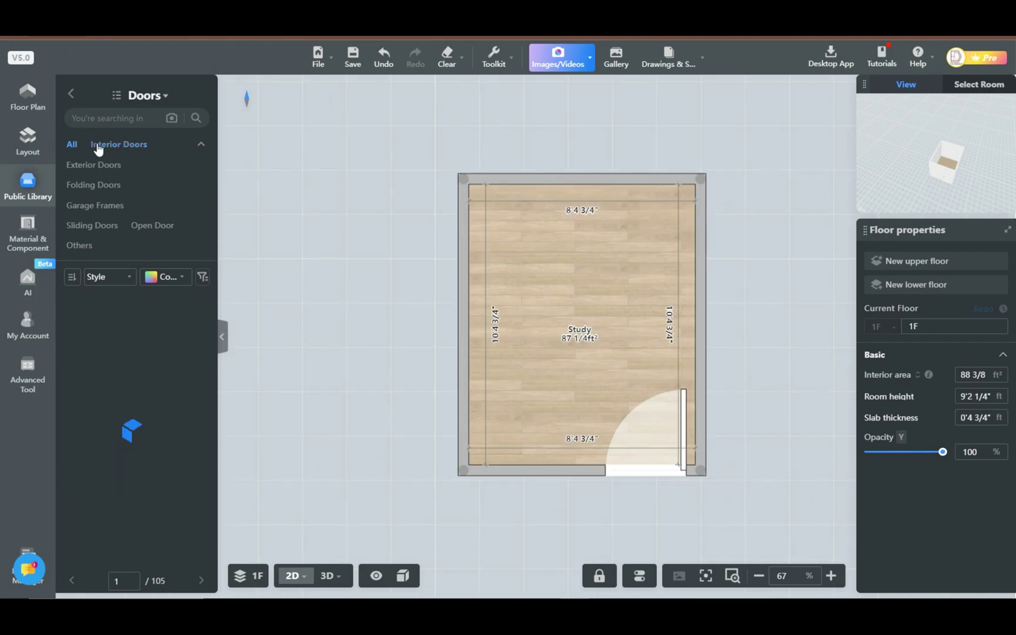
pyautogui.click(70, 94)
pyautogui.click(143, 176)
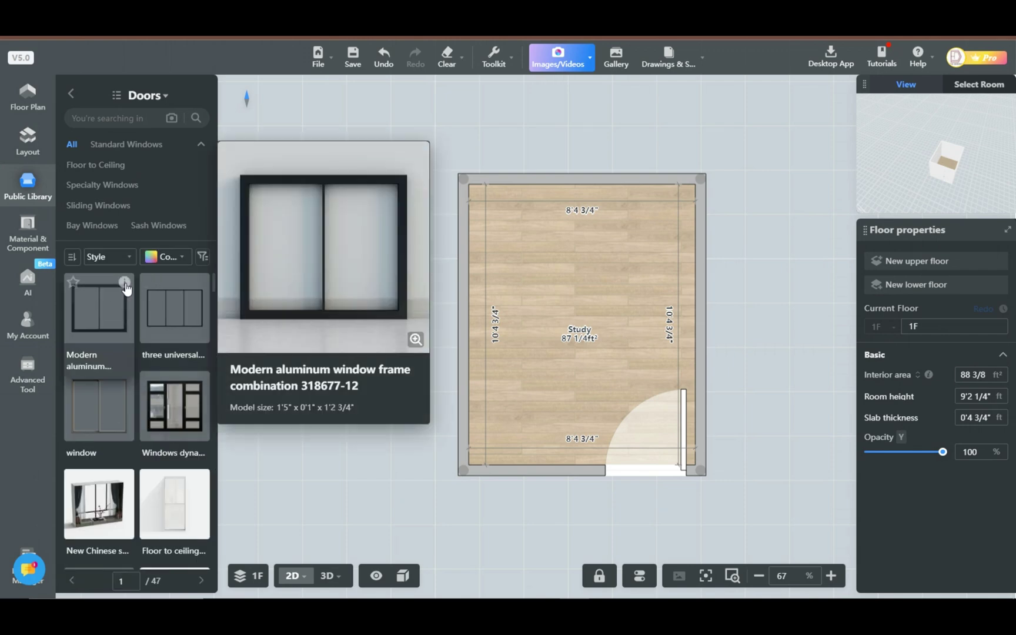
pyautogui.click(116, 296)
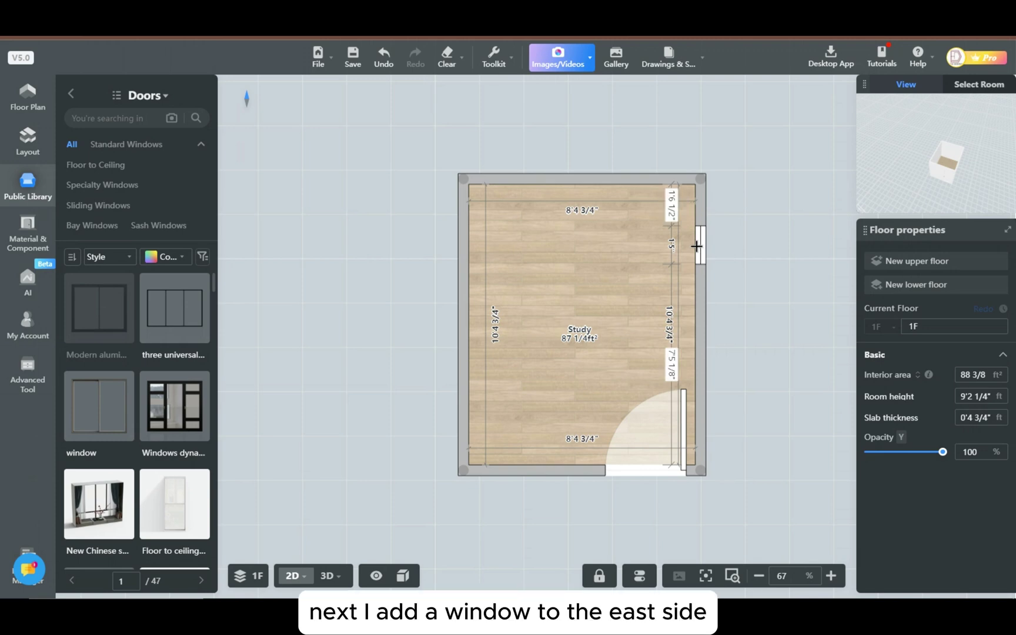
pyautogui.click(697, 248)
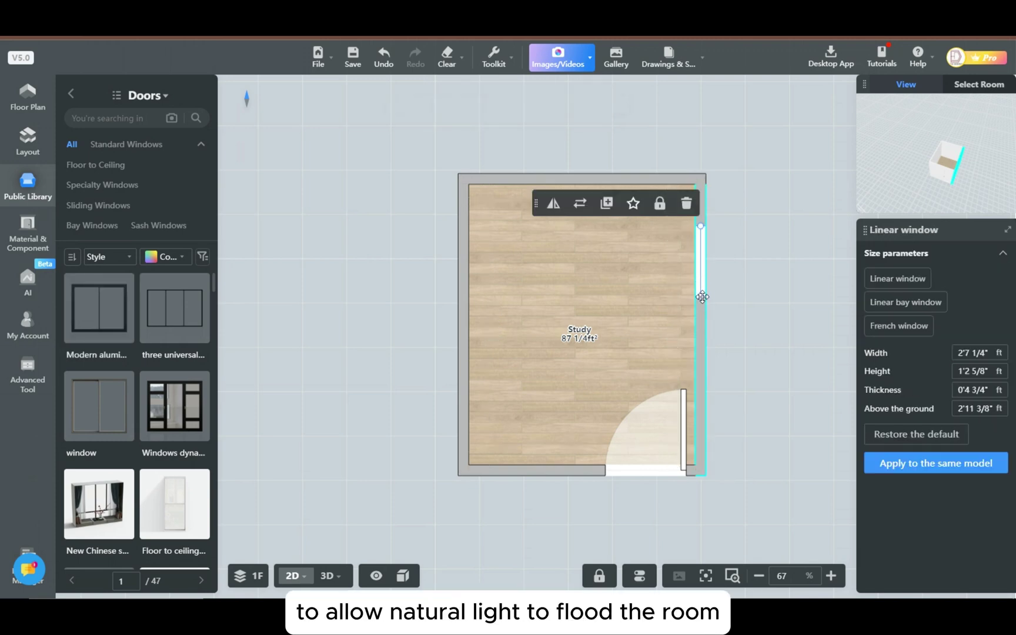
pyautogui.click(737, 356)
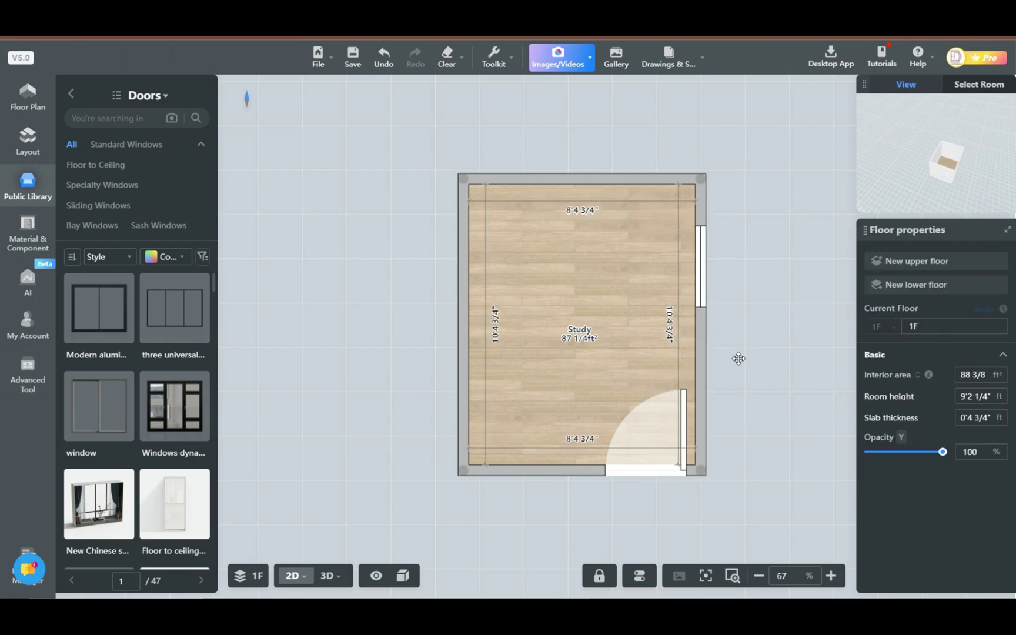
pyautogui.click(699, 304)
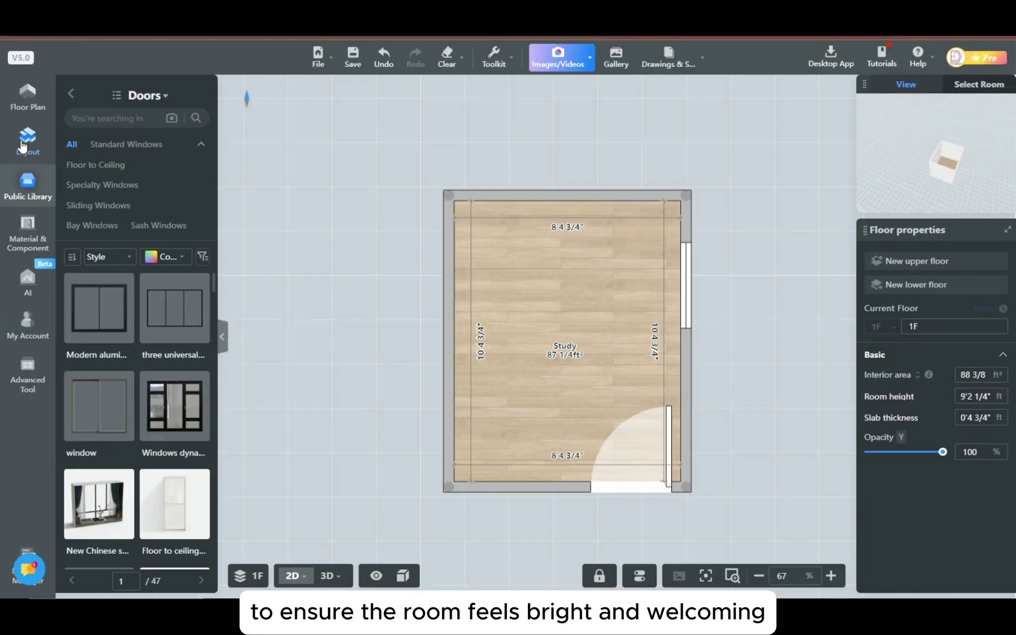
# Open the furniture layout editor and set the plan zoom to 80%
pyautogui.click(28, 141)
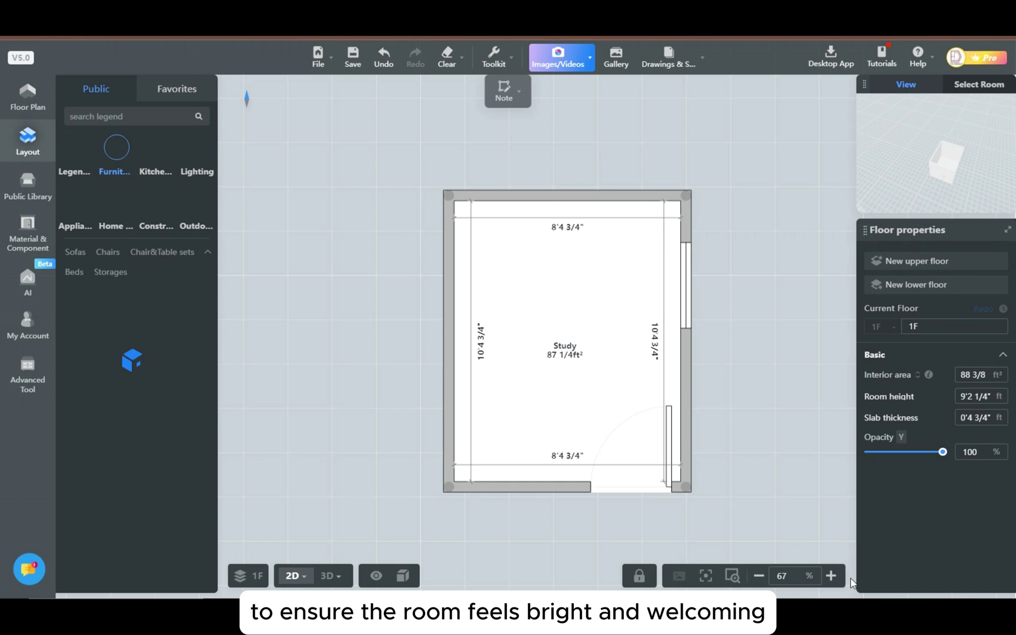
pyautogui.scroll(3, 421, 276)
pyautogui.moveTo(676, 514); pyautogui.dragTo(617, 495)
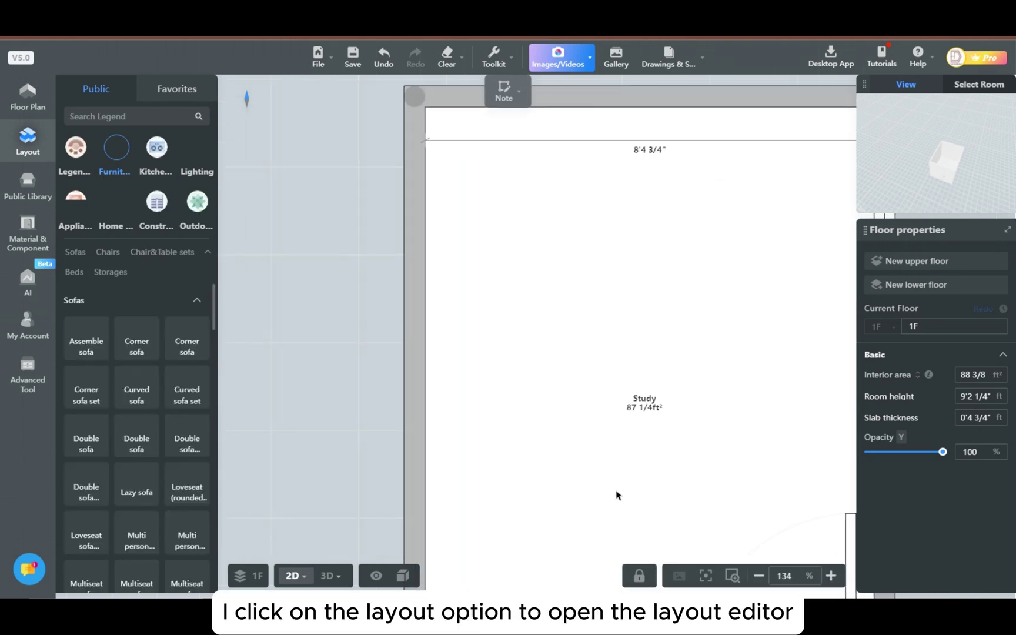
pyautogui.click(759, 576)
pyautogui.click(783, 576)
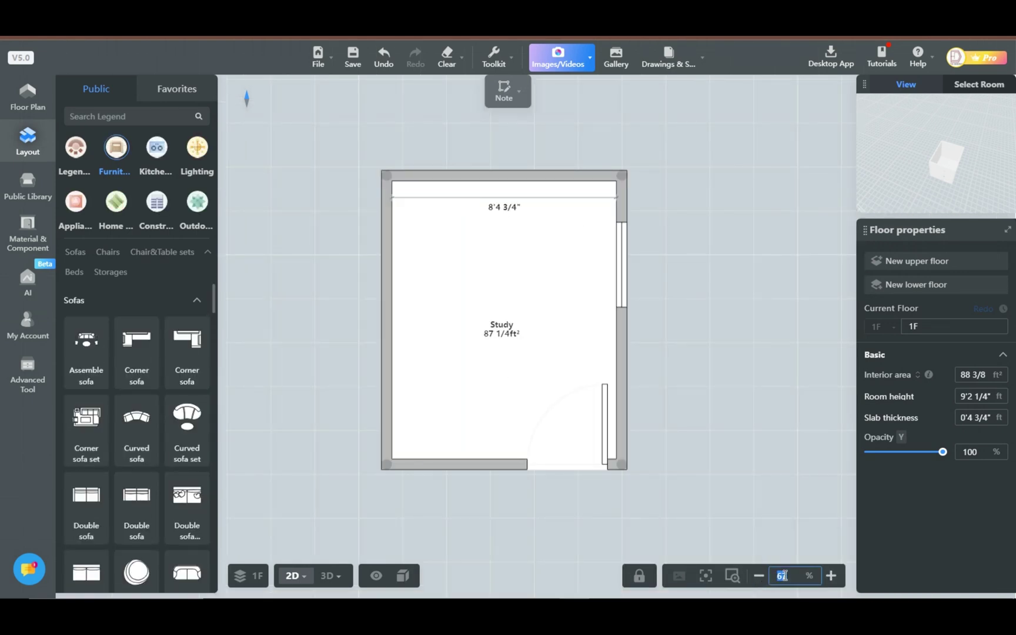
pyautogui.write('80')
pyautogui.press('Return')
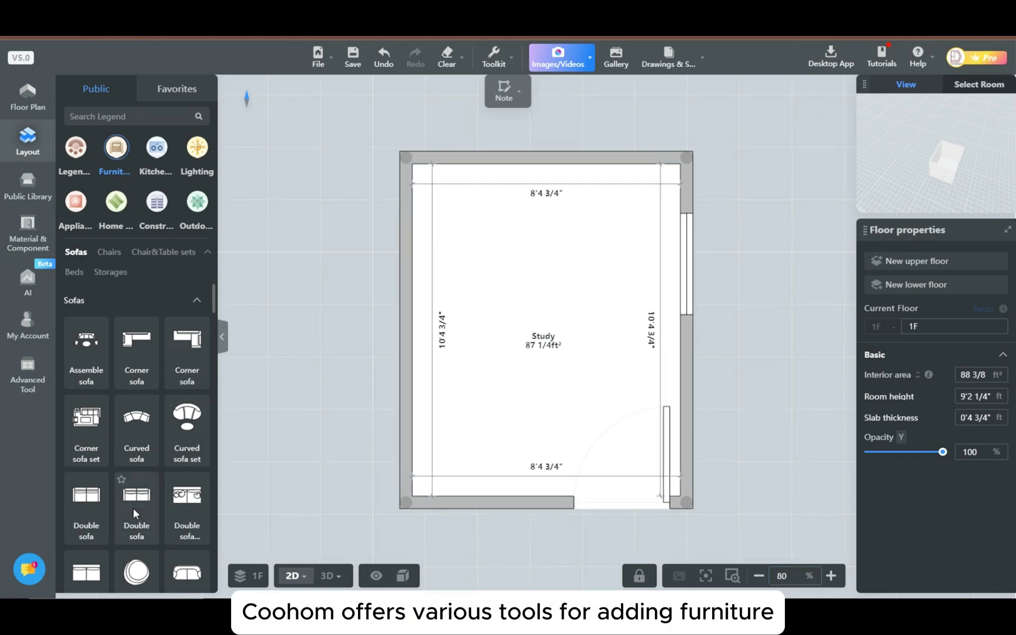
# Place a double sofa in the study, rotated 90°, with its back flush against the west wall
pyautogui.moveTo(100, 504); pyautogui.dragTo(475, 330)
pyautogui.moveTo(481, 400); pyautogui.dragTo(532, 272)
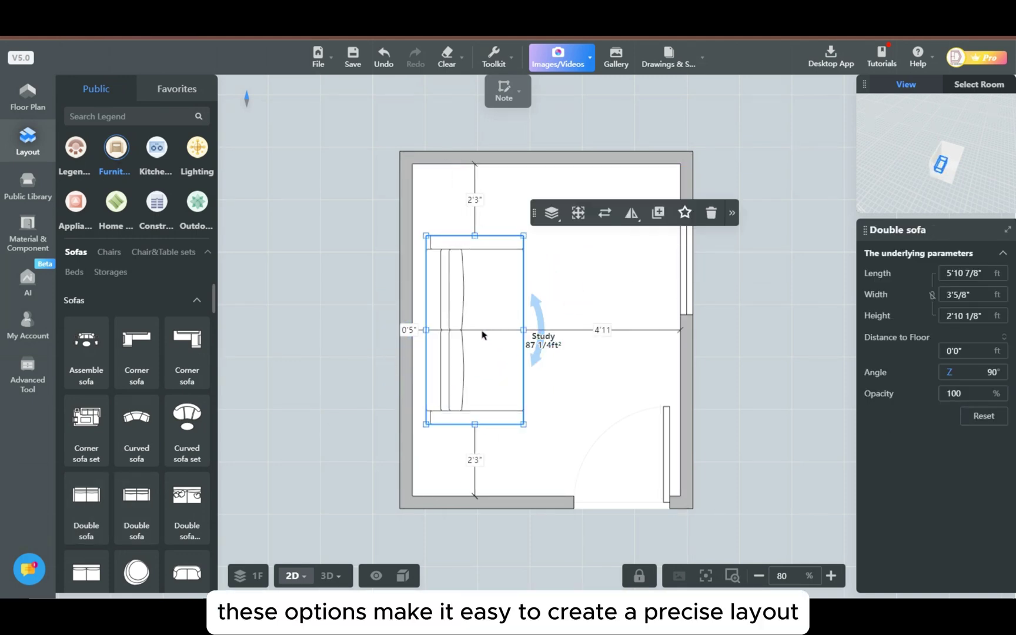
pyautogui.moveTo(481, 334); pyautogui.dragTo(471, 331)
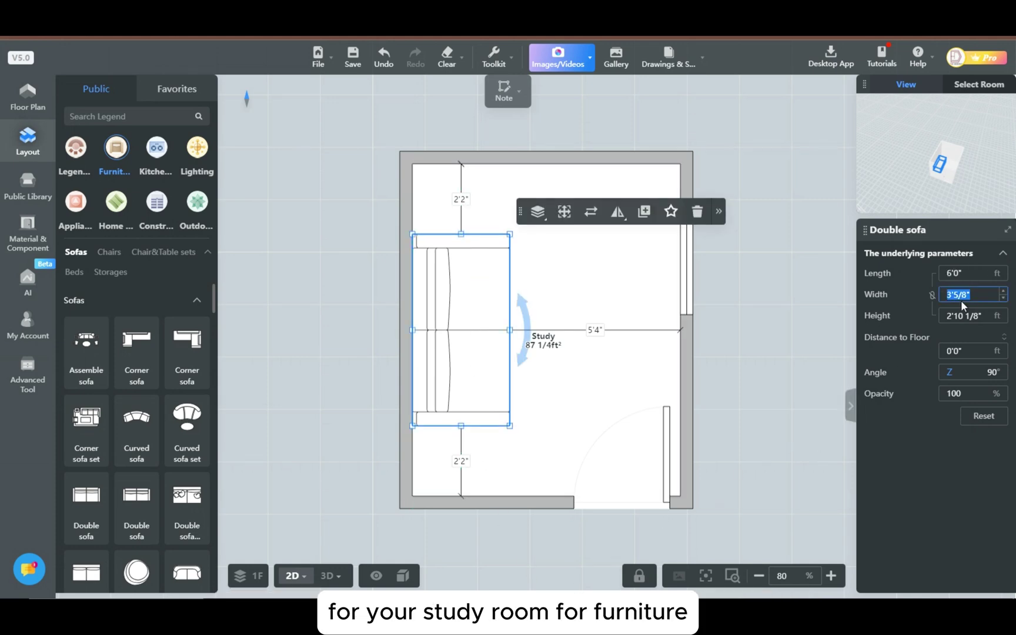
# Set the sofa's length to 6'0", its width to 2'6" and its height to 2'6"
pyautogui.write('0')
pyautogui.press('Return')
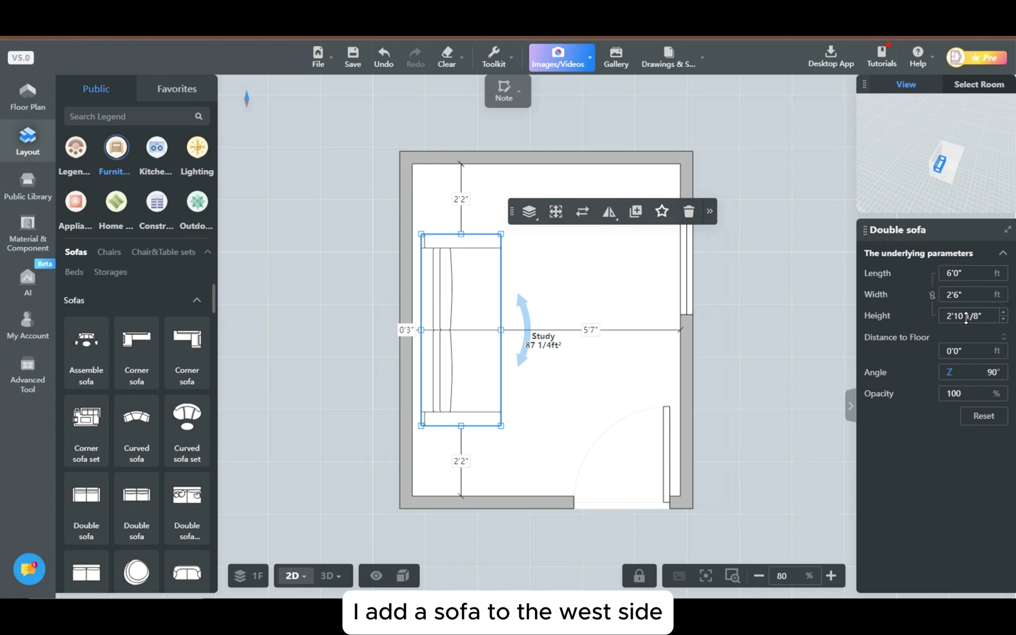
pyautogui.write('0')
pyautogui.press('Return')
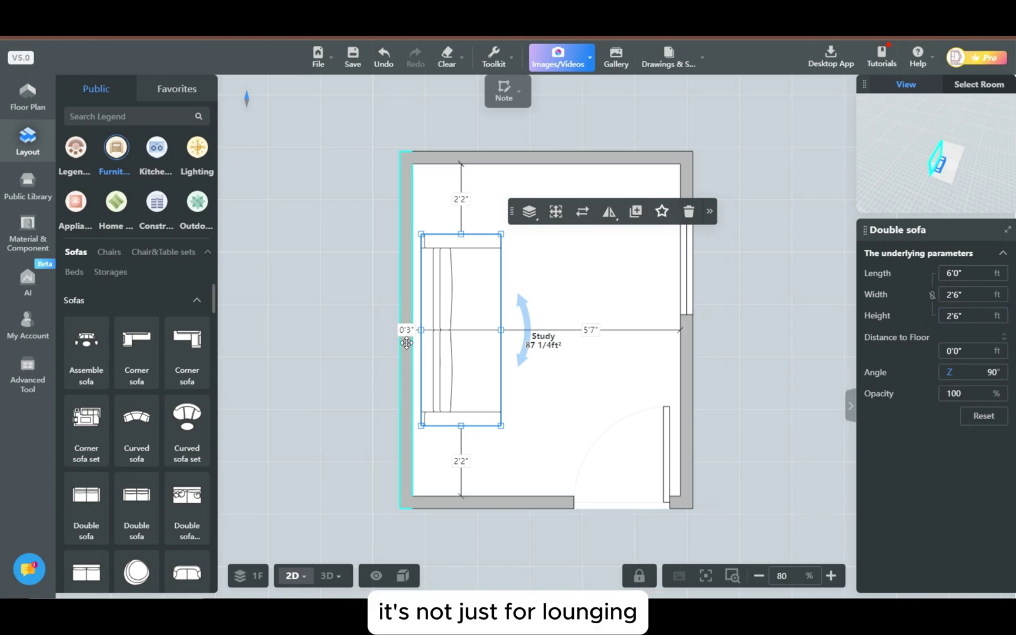
# Set the sofa's gap to the west wall to 0 and move it to about 2'0" from the south wall
pyautogui.click(414, 330)
pyautogui.write('0')
pyautogui.press('Return')
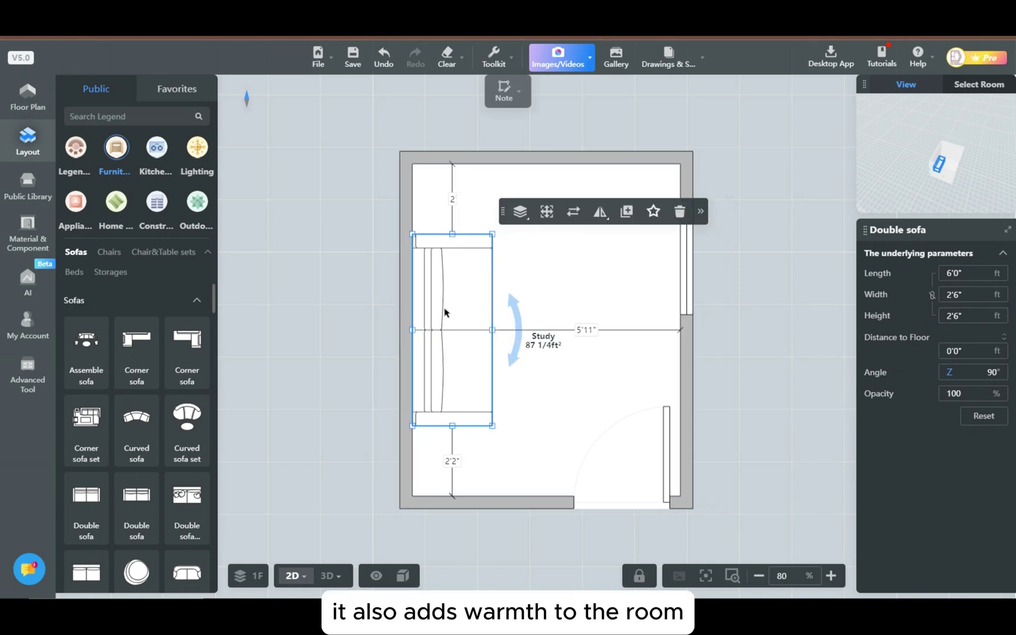
pyautogui.moveTo(444, 311); pyautogui.dragTo(444, 319)
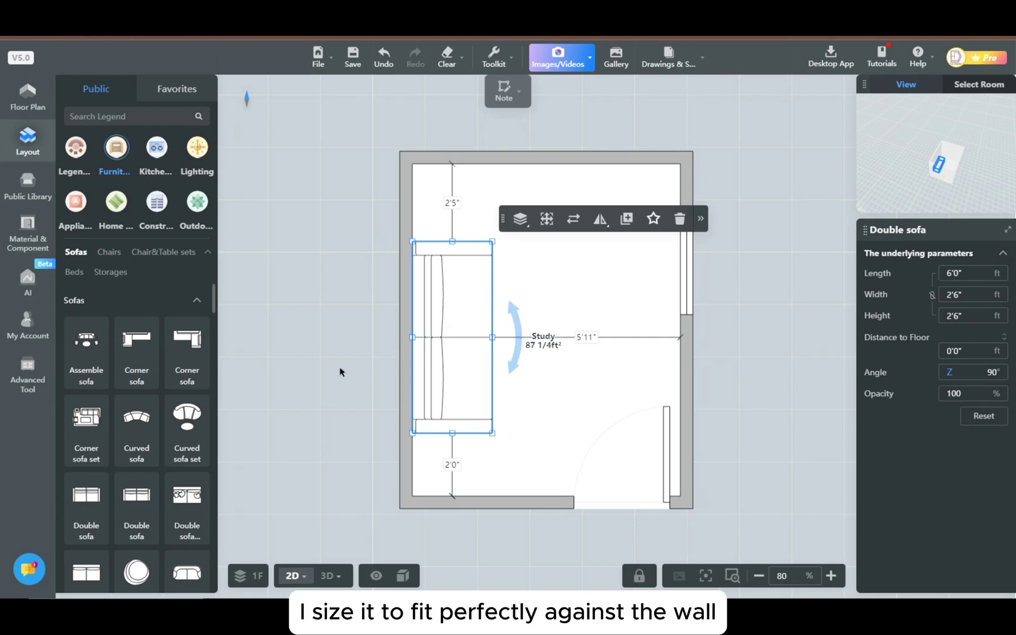
pyautogui.click(322, 442)
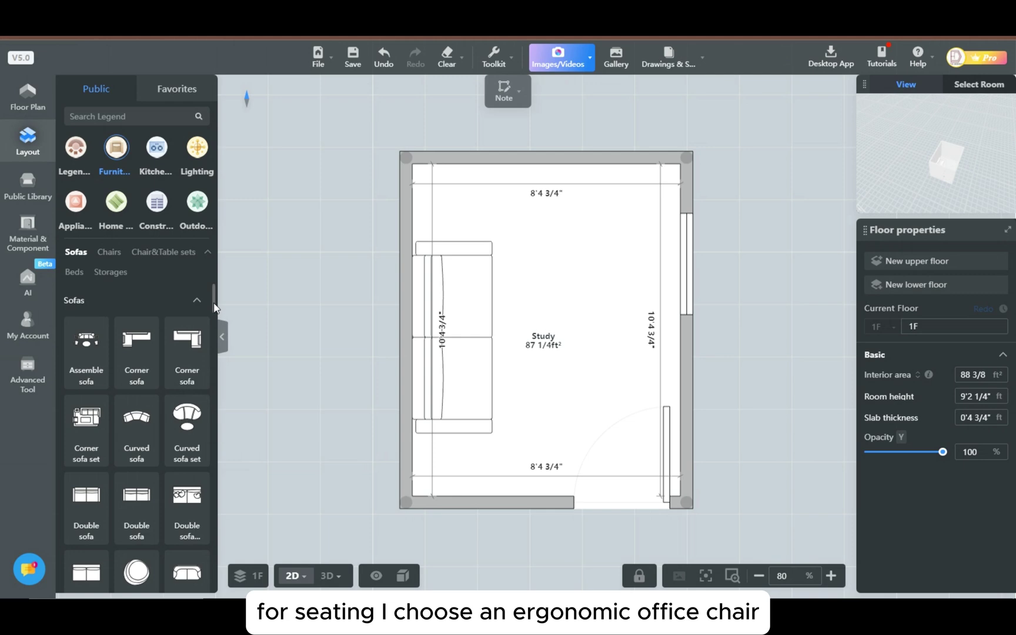
# Place an office chair in the northern half of the room and rotate it to face the north wall
pyautogui.click(108, 256)
pyautogui.moveTo(214, 340); pyautogui.dragTo(213, 401)
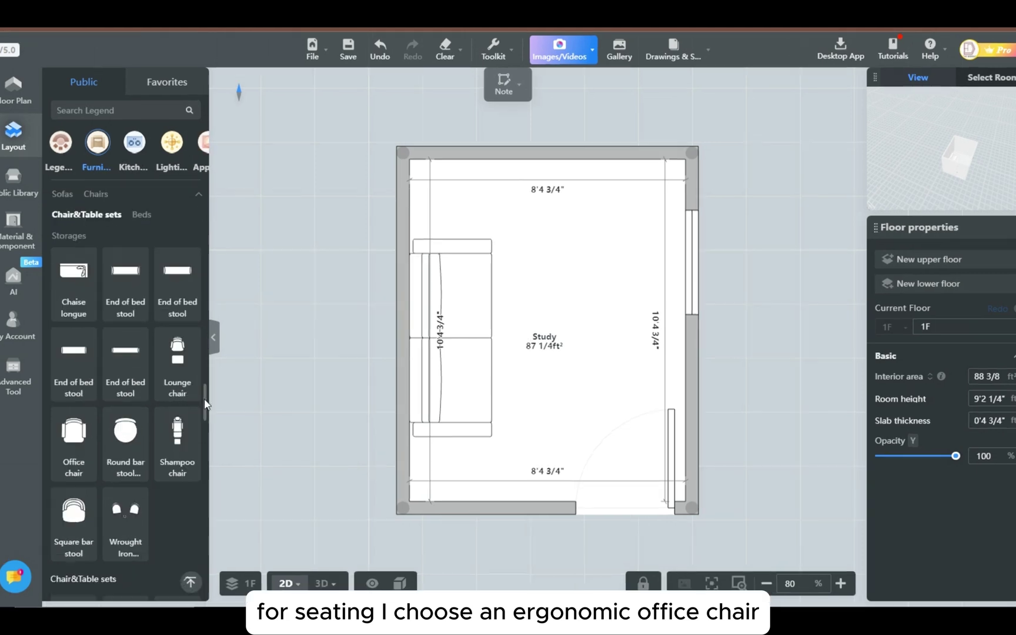
pyautogui.moveTo(70, 449); pyautogui.dragTo(552, 267)
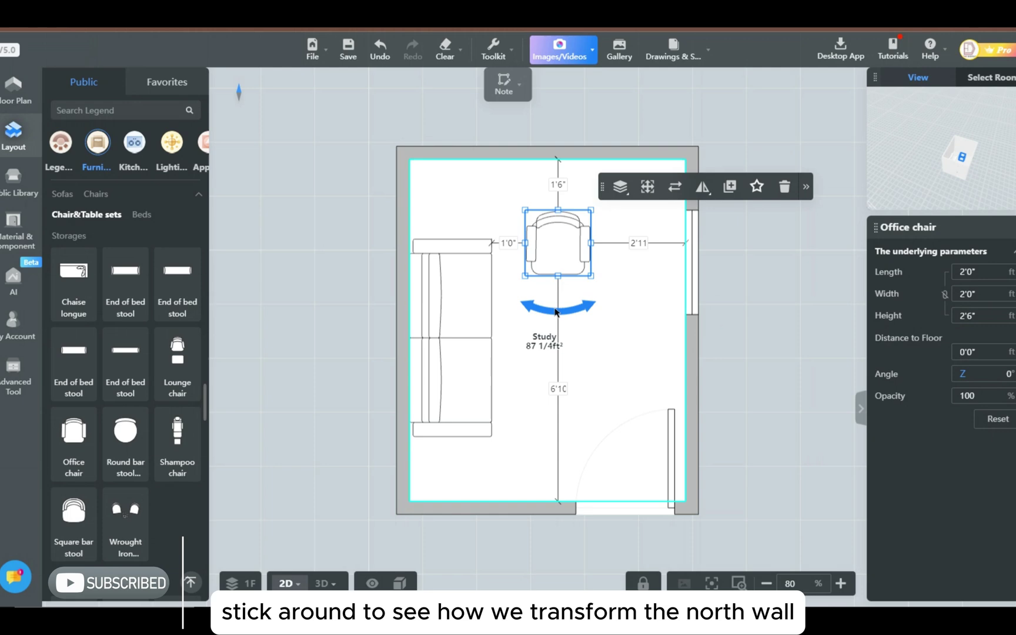
pyautogui.moveTo(553, 294); pyautogui.dragTo(559, 177)
pyautogui.click(665, 215)
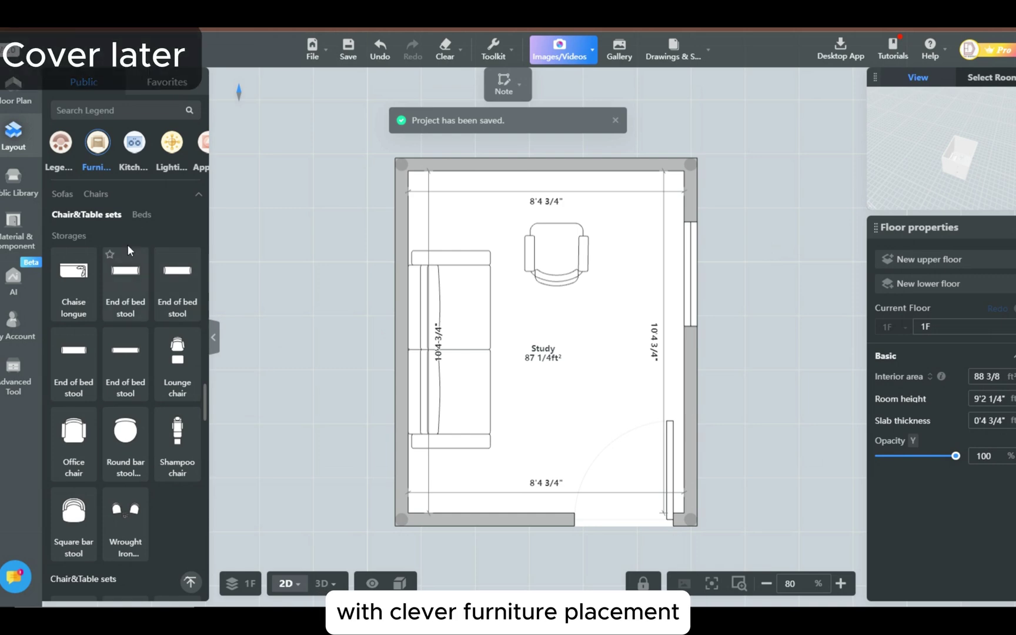
# Place a bookcase in the southwest corner along the south wall and lengthen it eastward up to the door opening
pyautogui.click(69, 235)
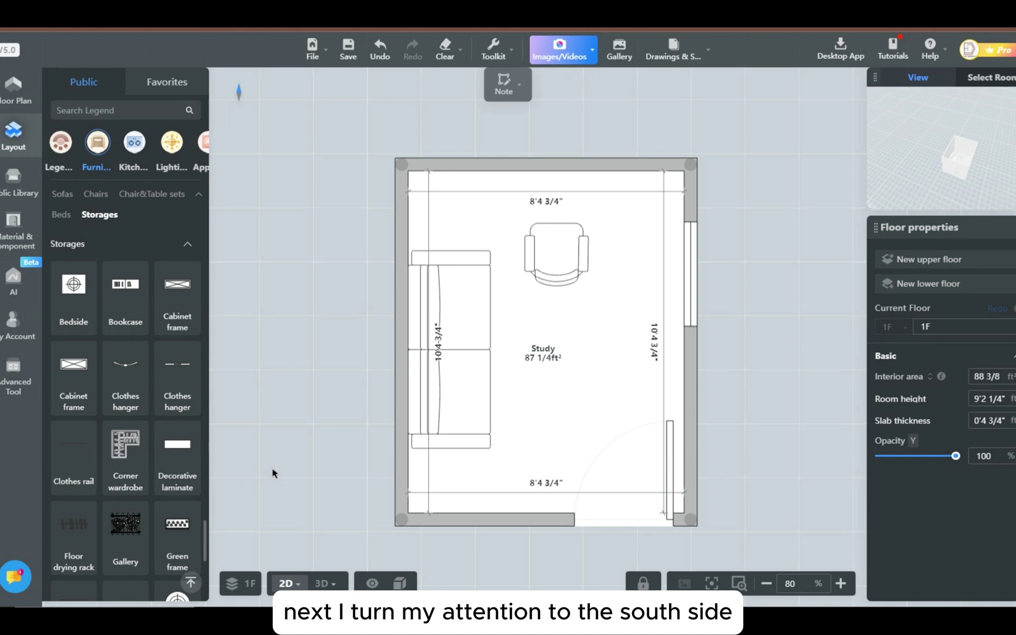
pyautogui.click(129, 295)
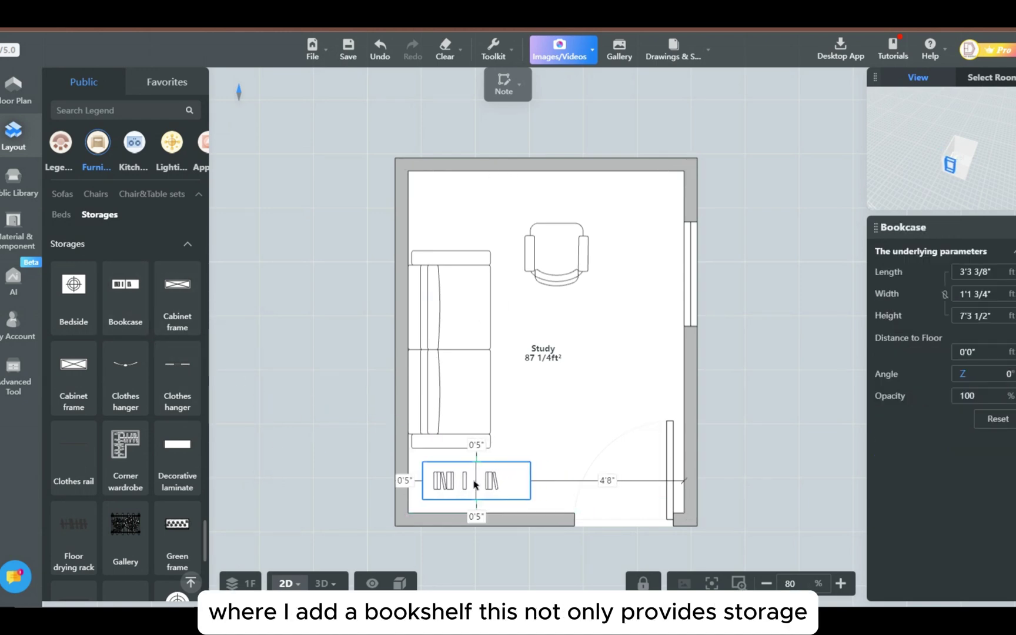
pyautogui.click(464, 498)
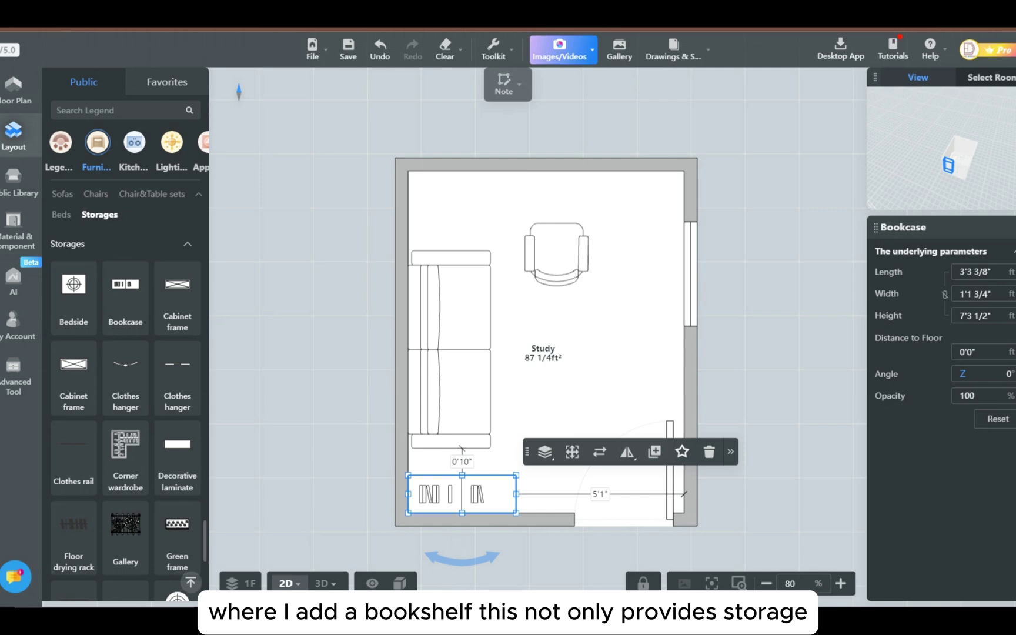
pyautogui.moveTo(516, 494); pyautogui.dragTo(572, 477)
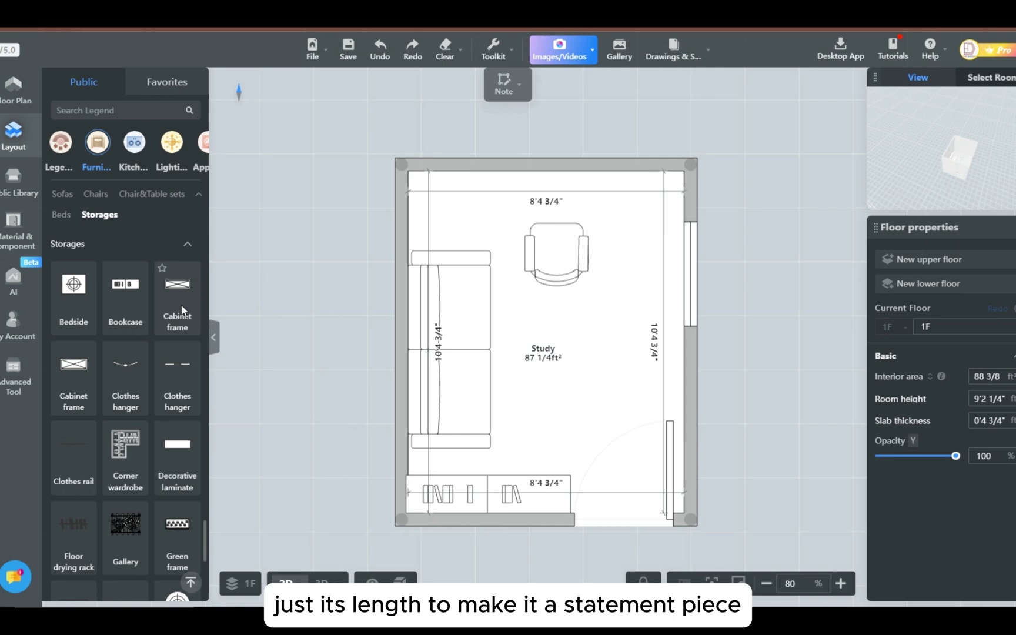
# Line the north wall from the west corner with four copies of a cabinet frame, shortening the easternmost to 1'3 5/8"
pyautogui.click(182, 310)
pyautogui.click(447, 184)
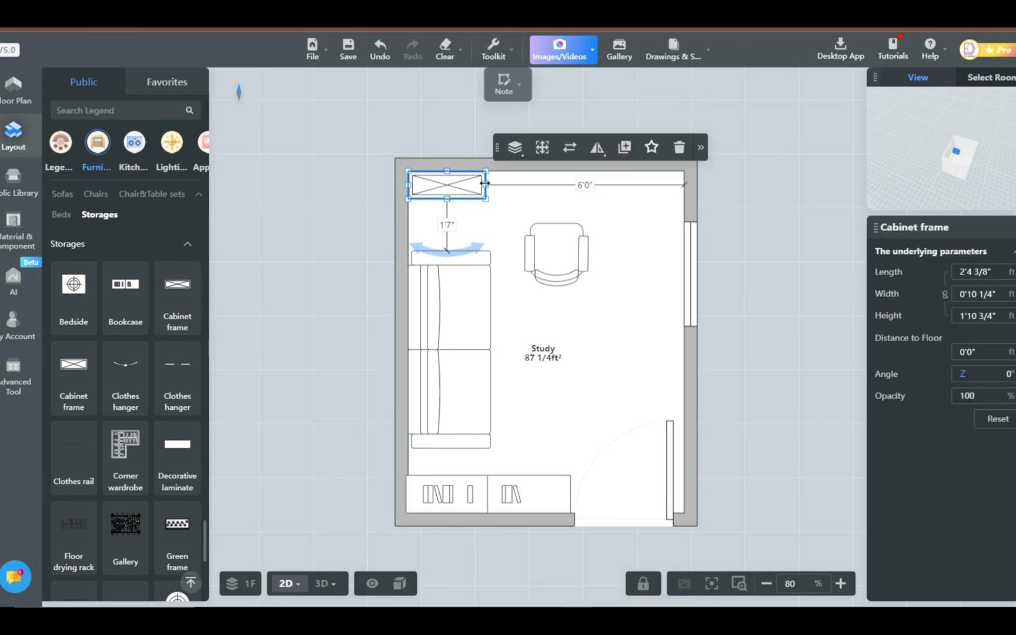
pyautogui.click(625, 147)
pyautogui.click(525, 185)
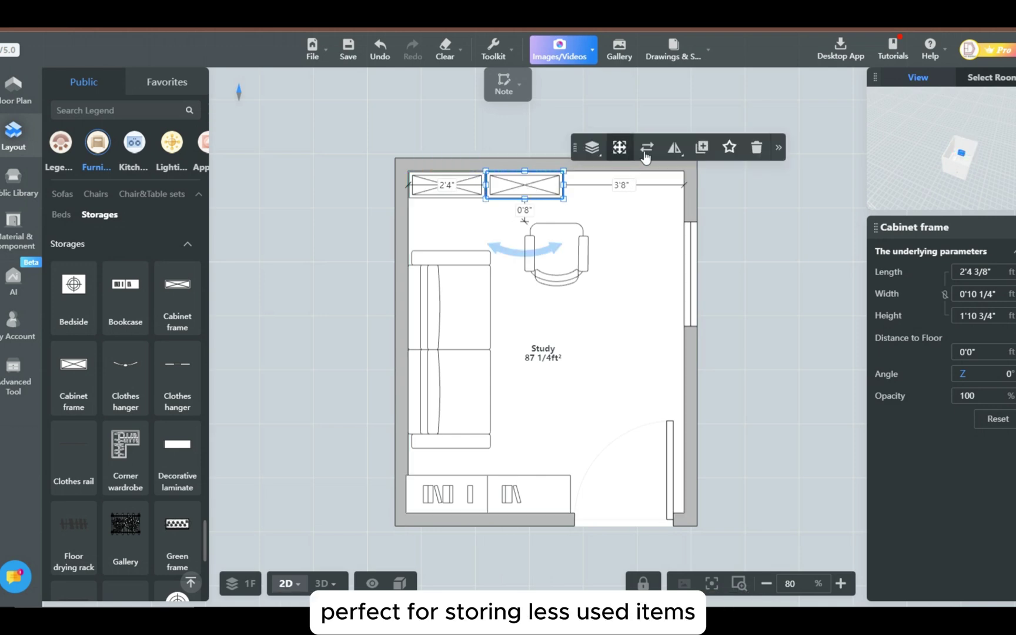
pyautogui.click(646, 154)
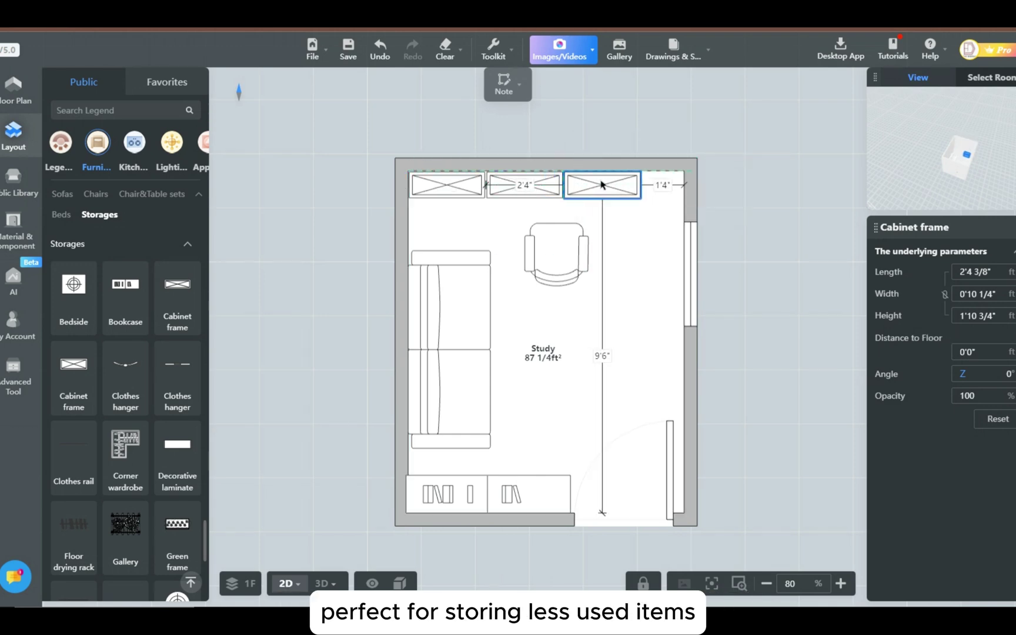
pyautogui.click(602, 183)
pyautogui.click(782, 147)
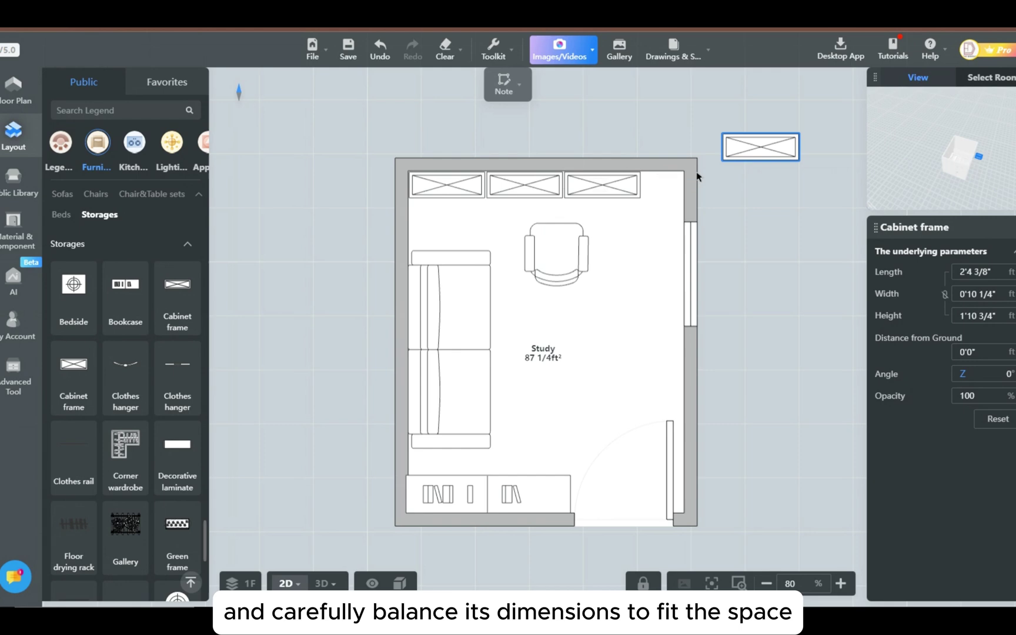
pyautogui.click(706, 186)
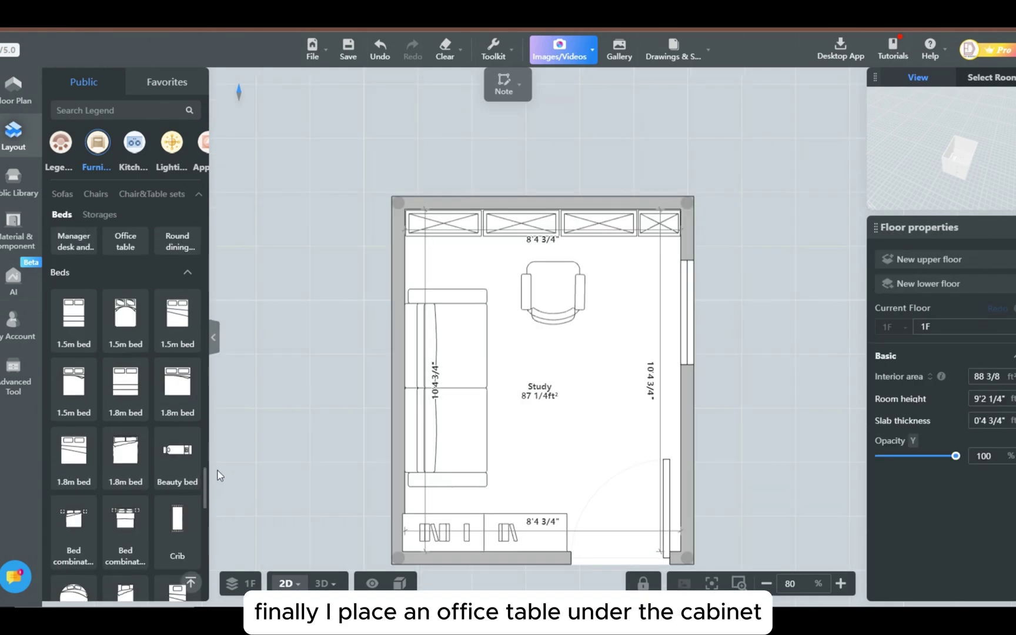
# Place an office table along the north wall, 2'0" wide and stretched to about 8'4" long across the room
pyautogui.scroll(3, 213, 463)
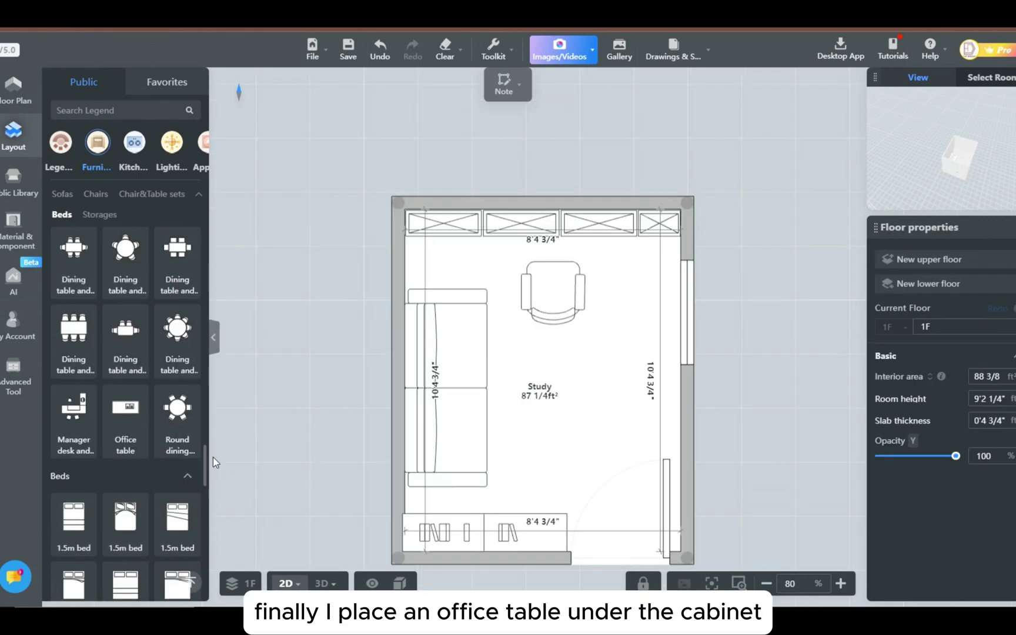
pyautogui.moveTo(125, 412); pyautogui.dragTo(484, 253)
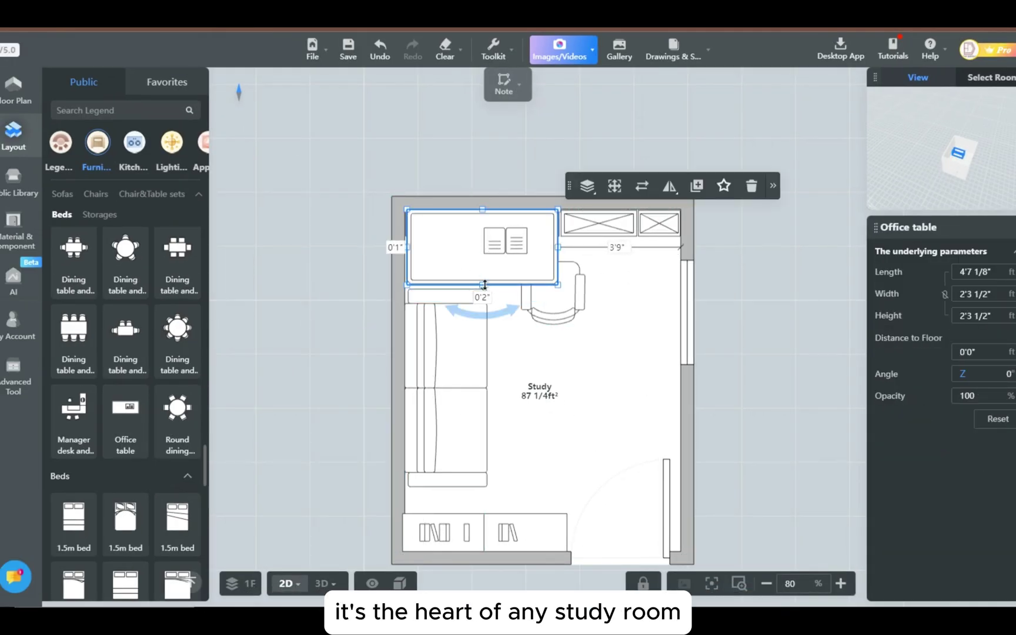
pyautogui.click(979, 295)
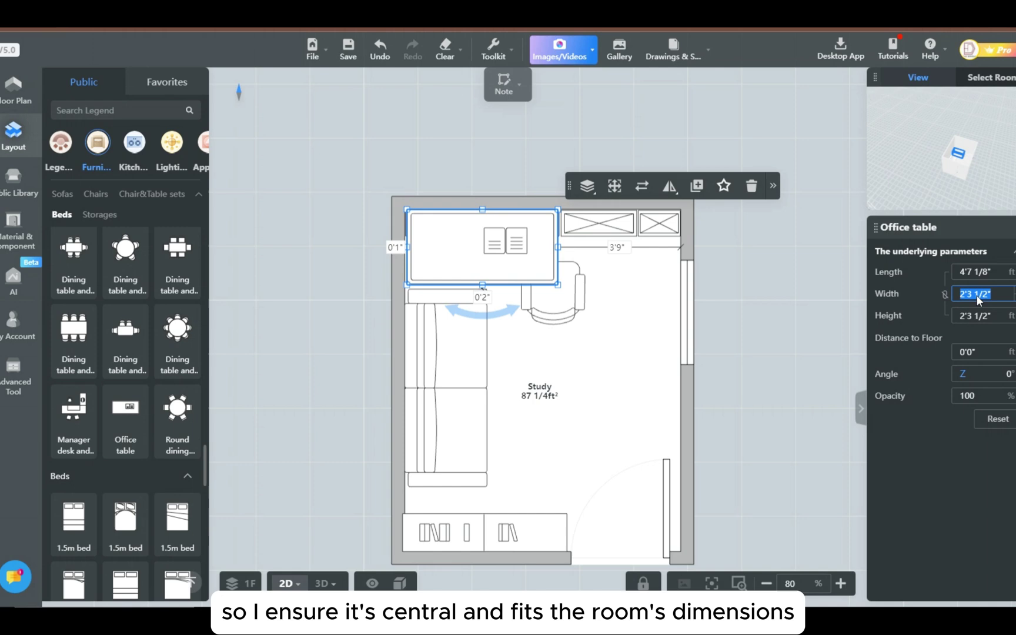
pyautogui.write("2'")
pyautogui.press('Return')
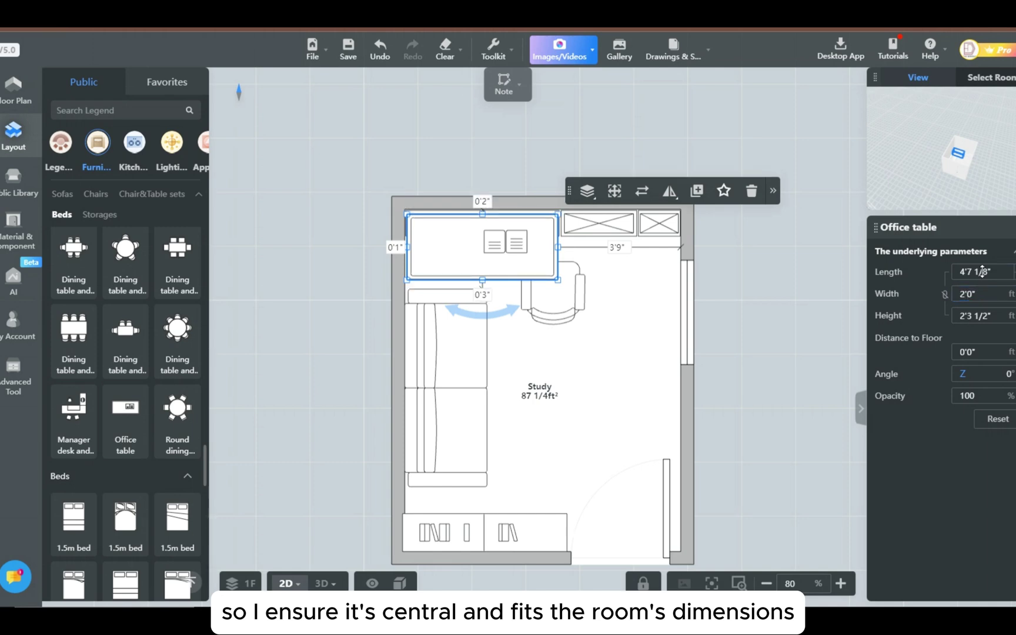
pyautogui.click(983, 271)
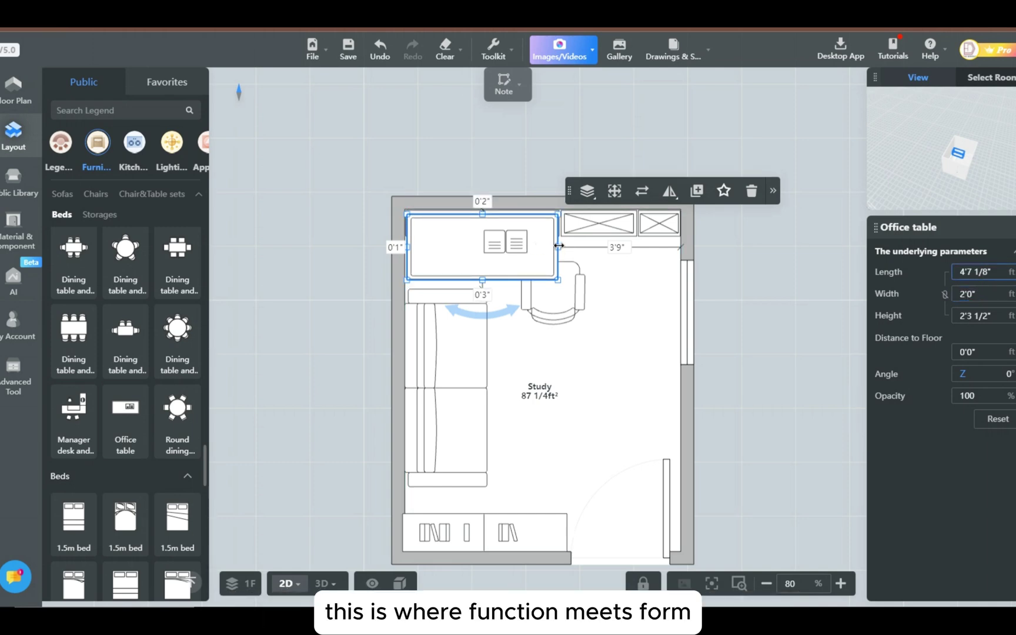
pyautogui.moveTo(559, 246); pyautogui.dragTo(681, 246)
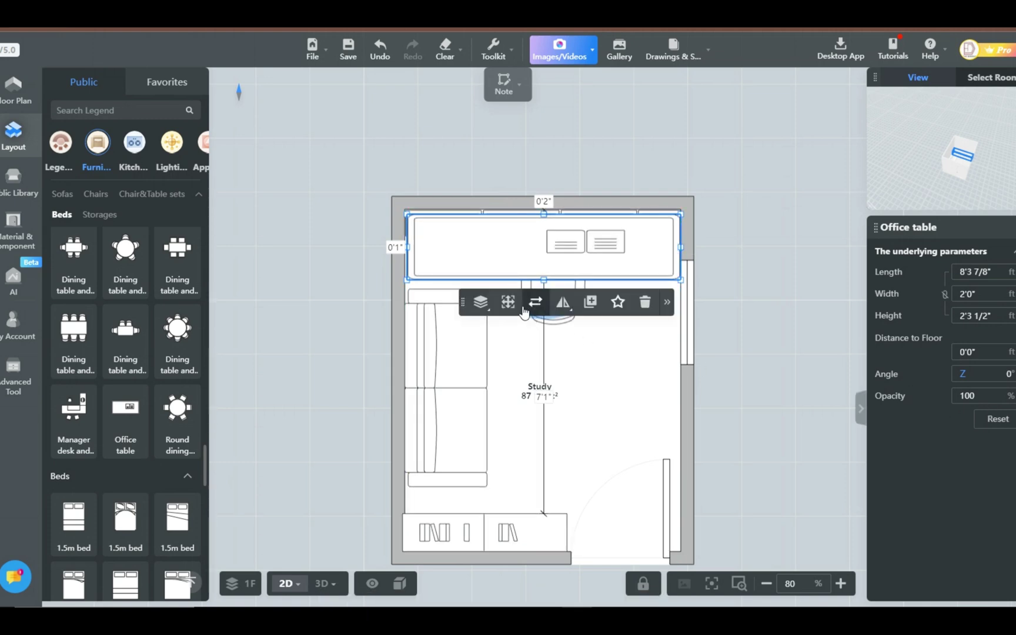
# Move the office table down one layer in the stacking order
pyautogui.click(481, 303)
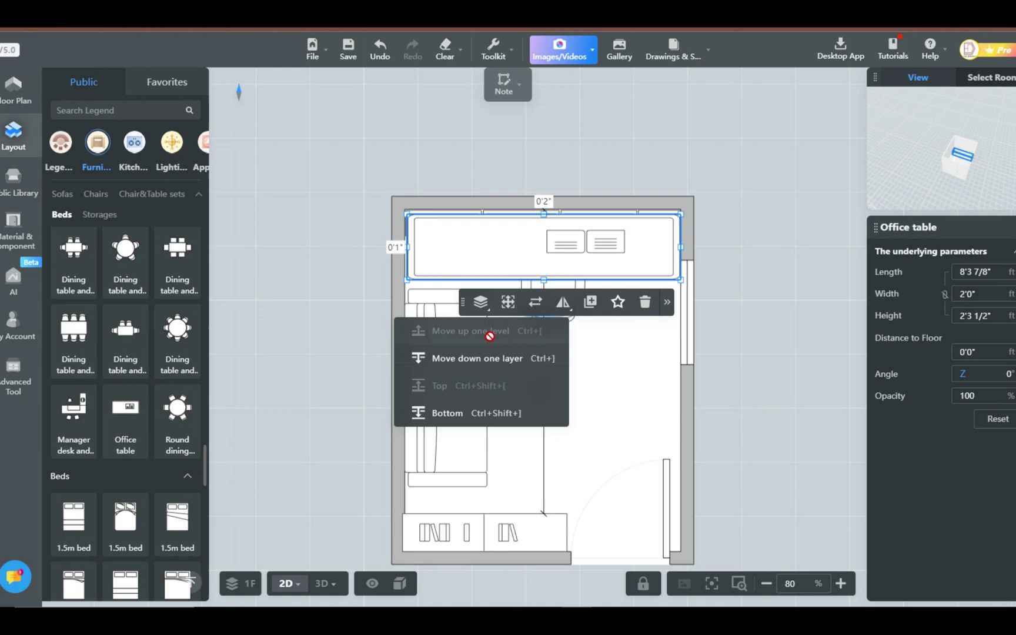
pyautogui.click(493, 360)
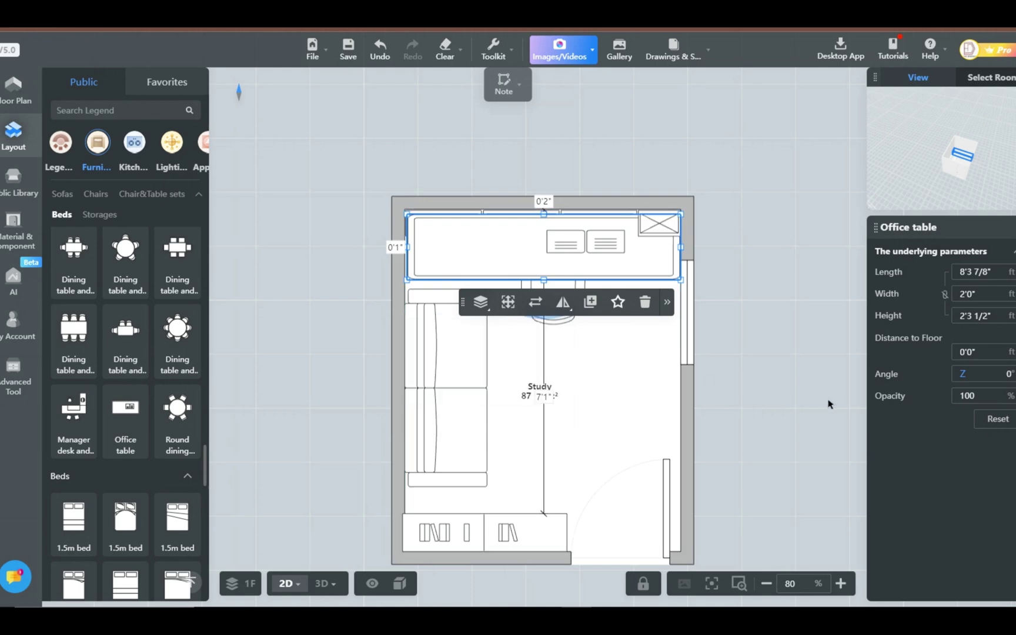
pyautogui.click(771, 377)
# Shift the office table south to clear the cabinet frames, and return it to the north wall beneath all four of them
pyautogui.click(624, 268)
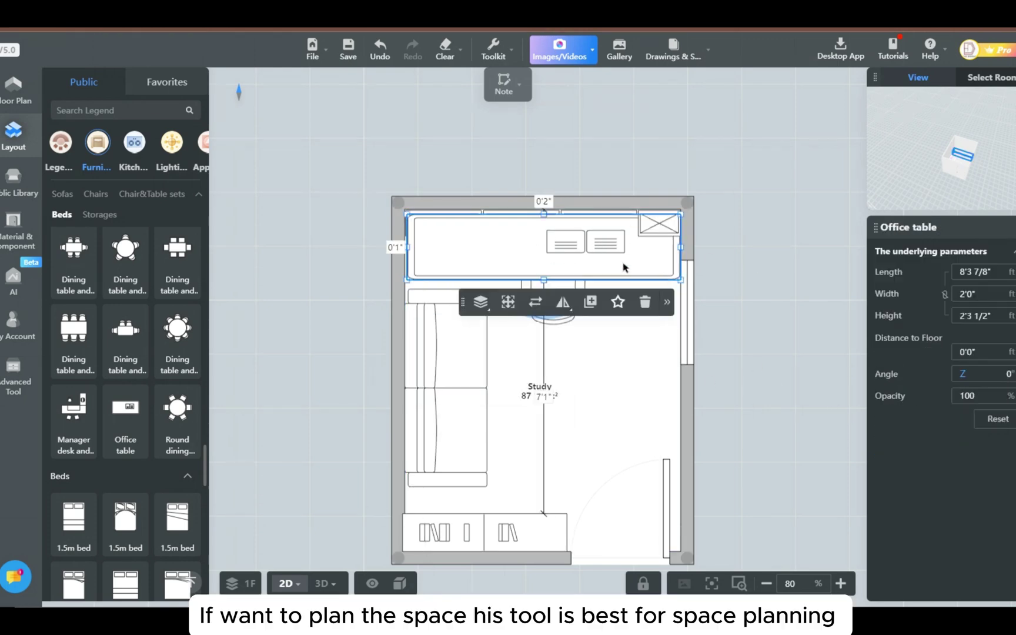
pyautogui.moveTo(624, 267); pyautogui.dragTo(622, 352)
pyautogui.click(624, 229)
pyautogui.click(666, 225)
pyautogui.moveTo(488, 196)
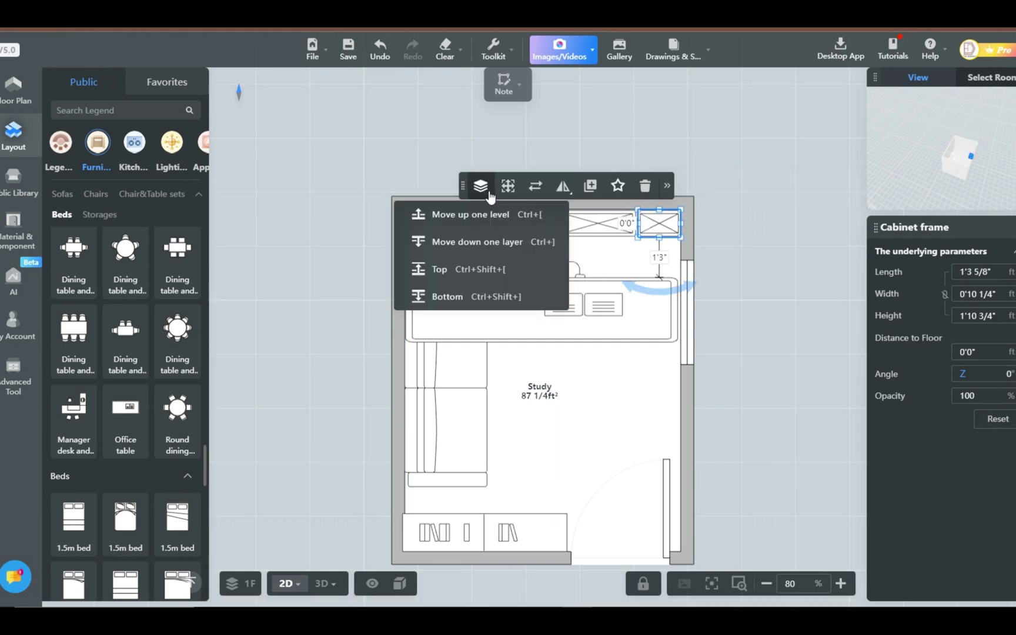
pyautogui.click(560, 287)
pyautogui.moveTo(490, 329); pyautogui.dragTo(477, 225)
pyautogui.click(855, 434)
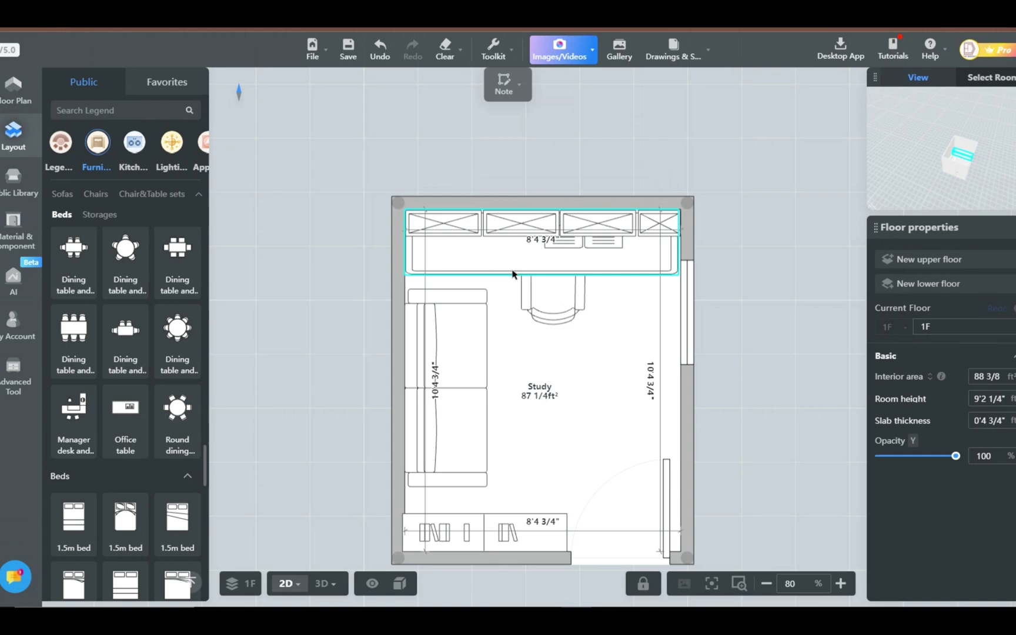
# Move the office chair slightly north so it tucks in closer to the office table
pyautogui.click(513, 271)
pyautogui.click(570, 297)
pyautogui.moveTo(571, 297); pyautogui.dragTo(571, 287)
pyautogui.click(761, 396)
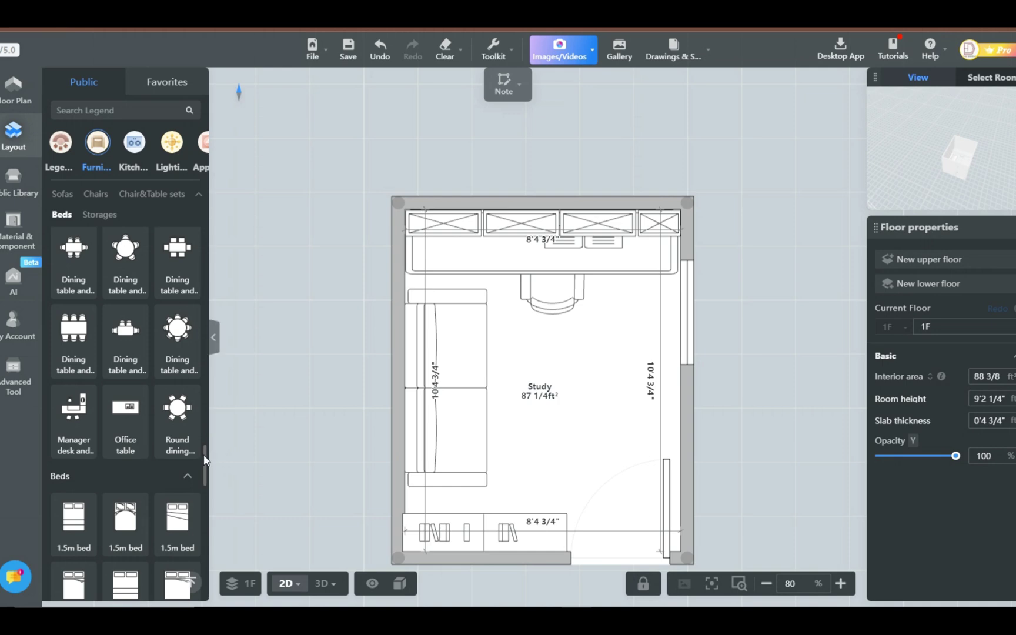
# Add another cabinet frame between the office chair and the window and rotate it to 270°
pyautogui.moveTo(205, 459); pyautogui.dragTo(186, 528)
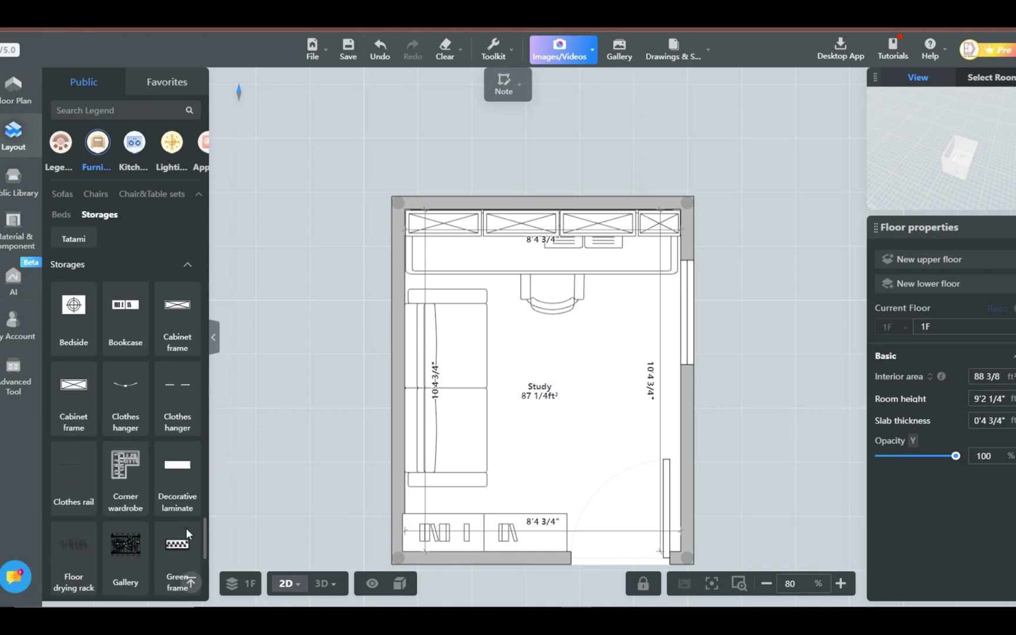
pyautogui.scroll(-2, 133, 564)
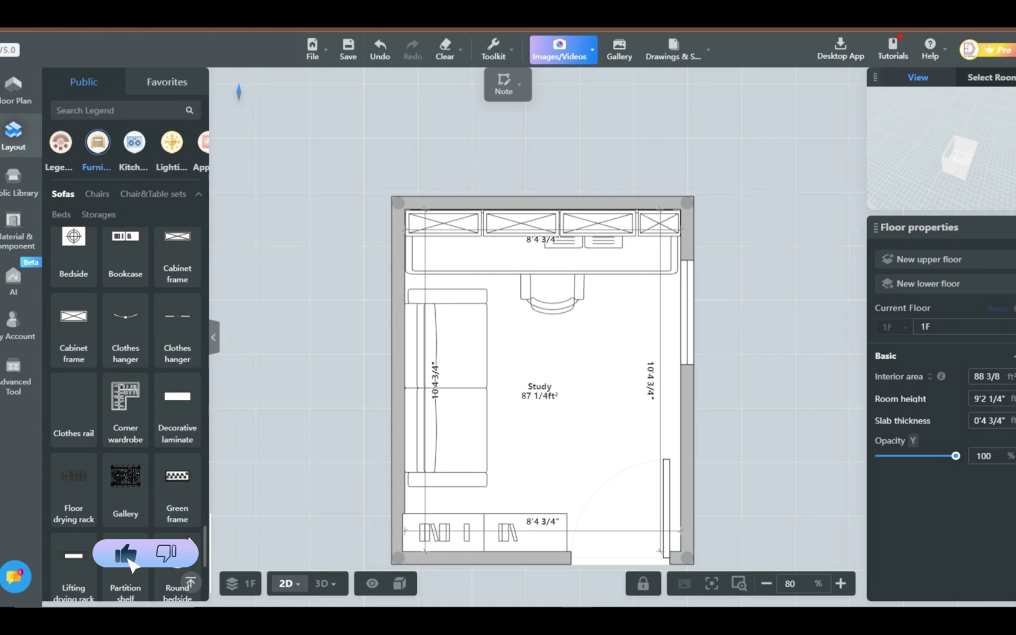
pyautogui.scroll(-3, 187, 541)
pyautogui.scroll(3, 180, 300)
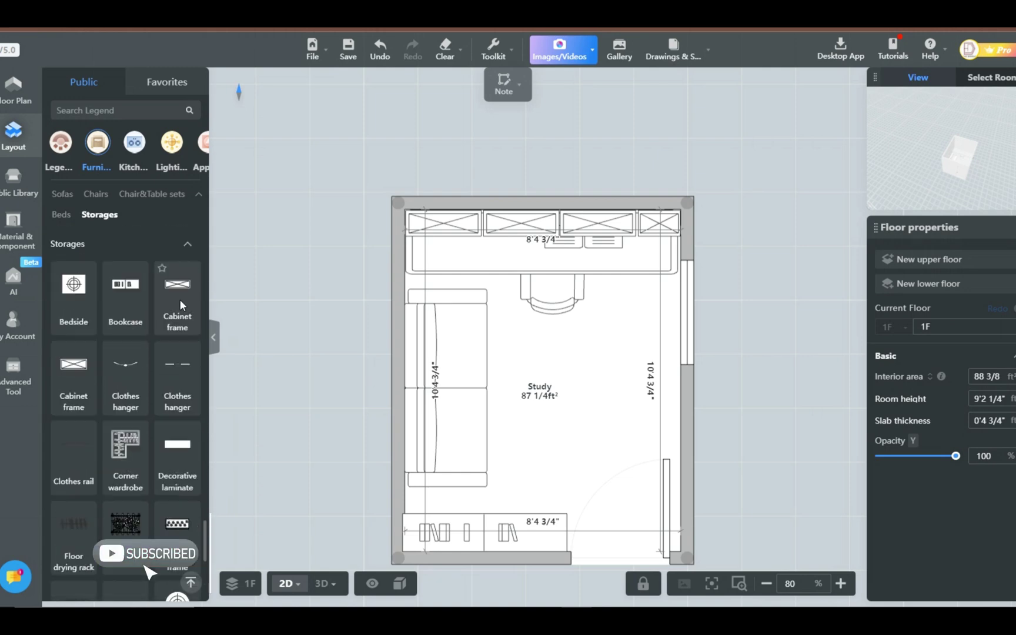
pyautogui.moveTo(179, 303); pyautogui.dragTo(640, 301)
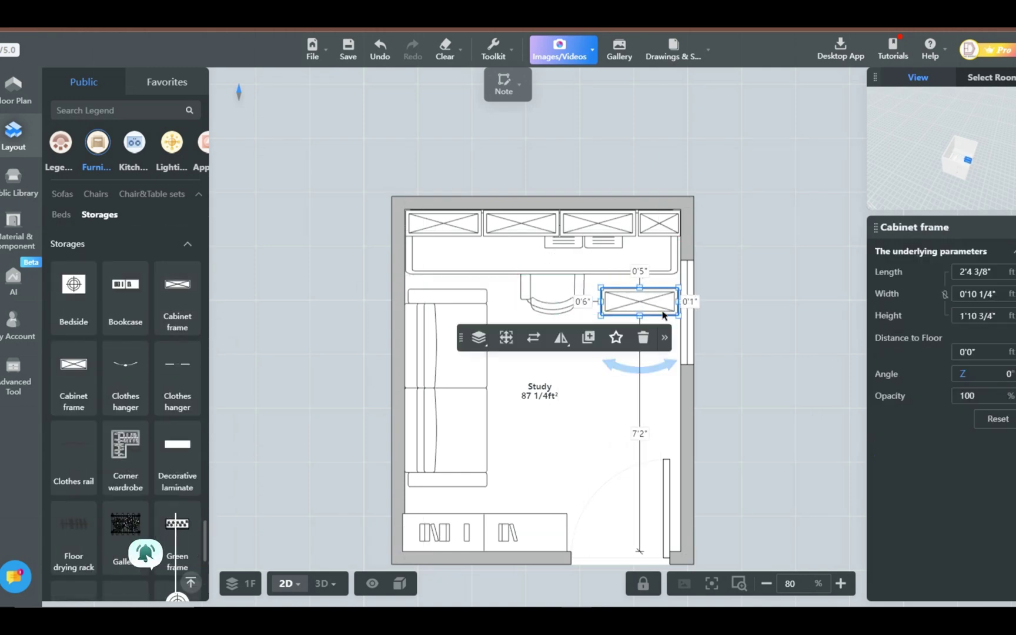
pyautogui.click(665, 337)
pyautogui.moveTo(623, 373); pyautogui.dragTo(622, 301)
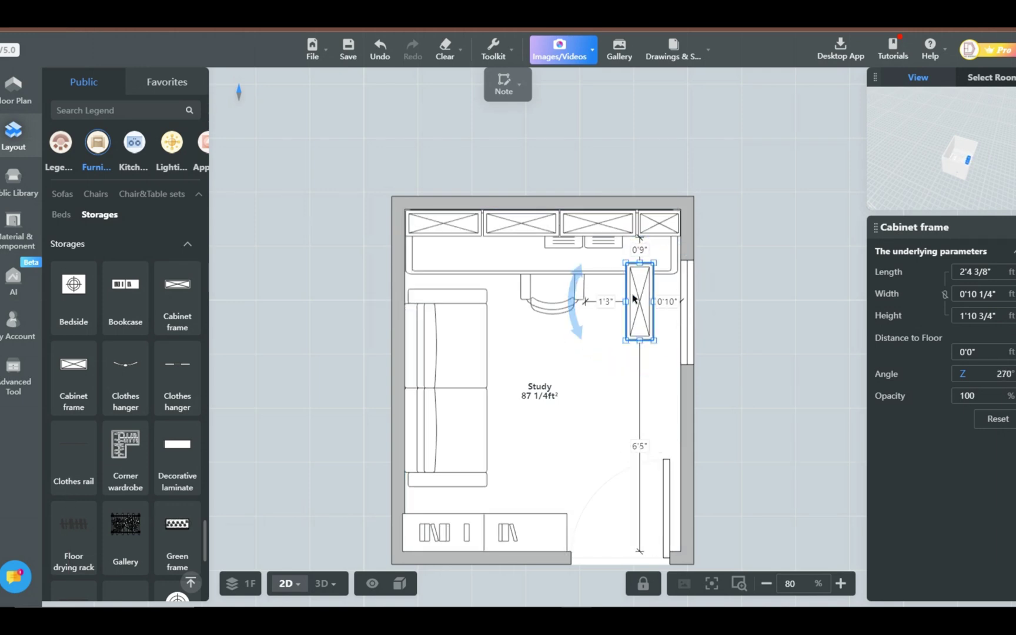
# Set the rotated cabinet's gap to the east wall to 0 and shift it south until it just touches the office table's edge
pyautogui.click(676, 300)
pyautogui.write('0')
pyautogui.press('Return')
pyautogui.press('Down')
pyautogui.press('Down')
pyautogui.press('Down')
pyautogui.press('Down')
pyautogui.press('Down')
pyautogui.press('Down')
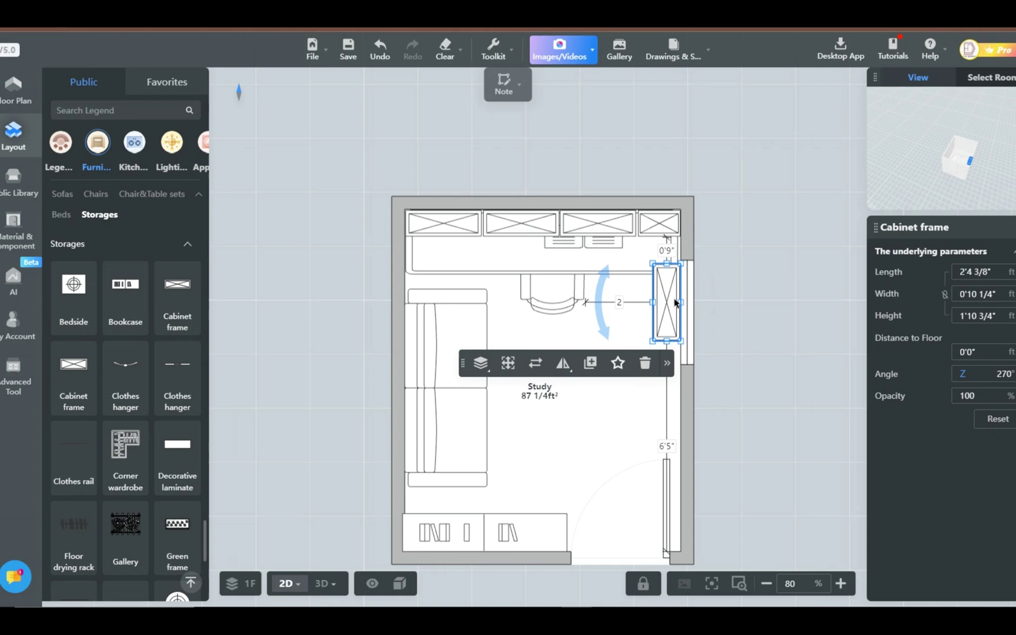
pyautogui.press('Up')
pyautogui.press('Up')
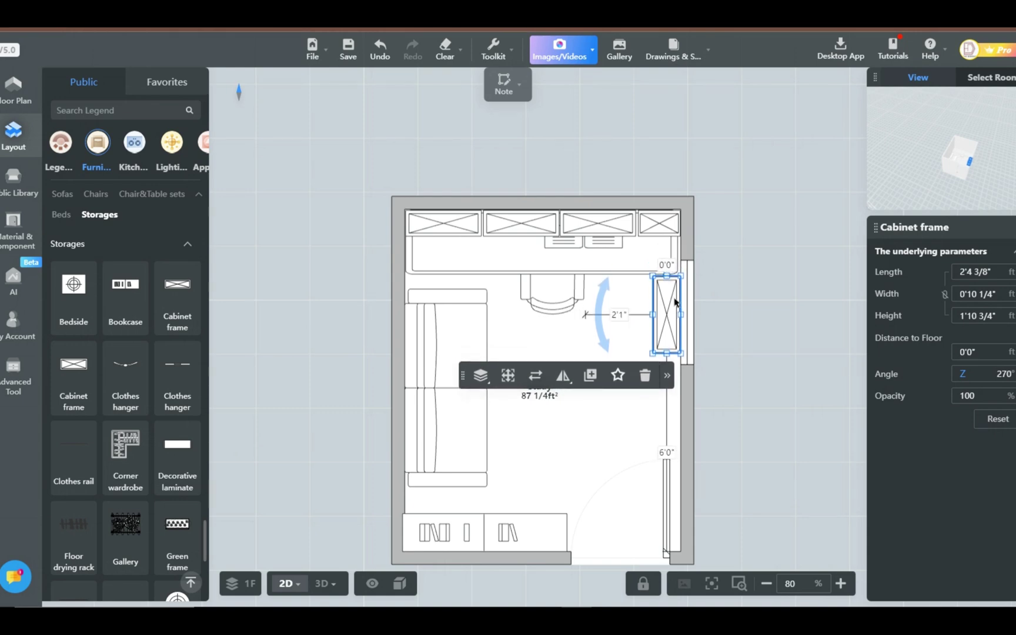
pyautogui.click(792, 412)
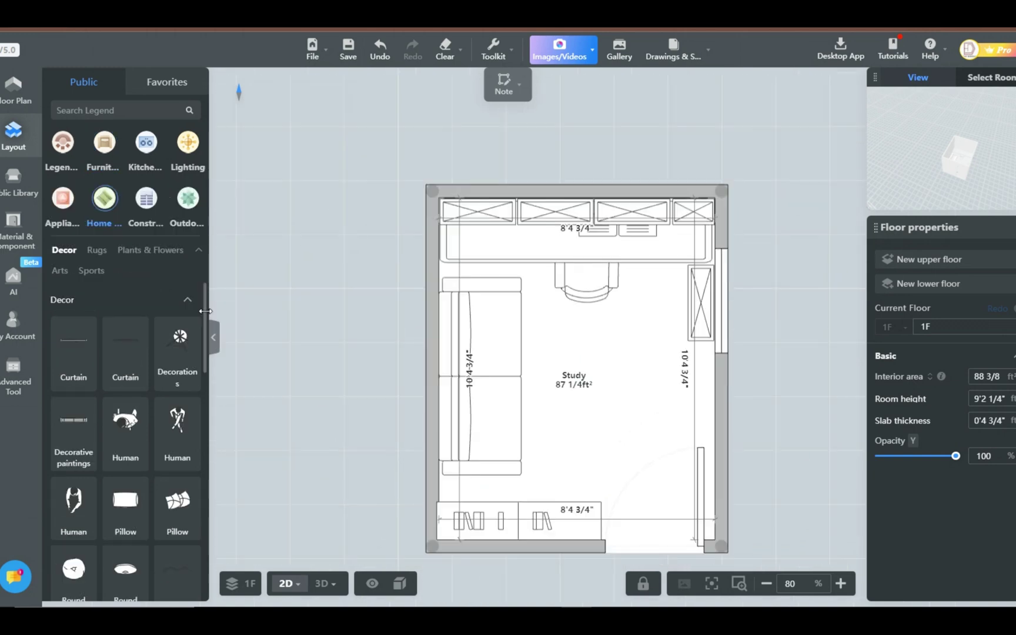
# Place a square pillow at the sofa's north end and a copy at its south end, rotating the copy to -90°
pyautogui.scroll(-4, 204, 312)
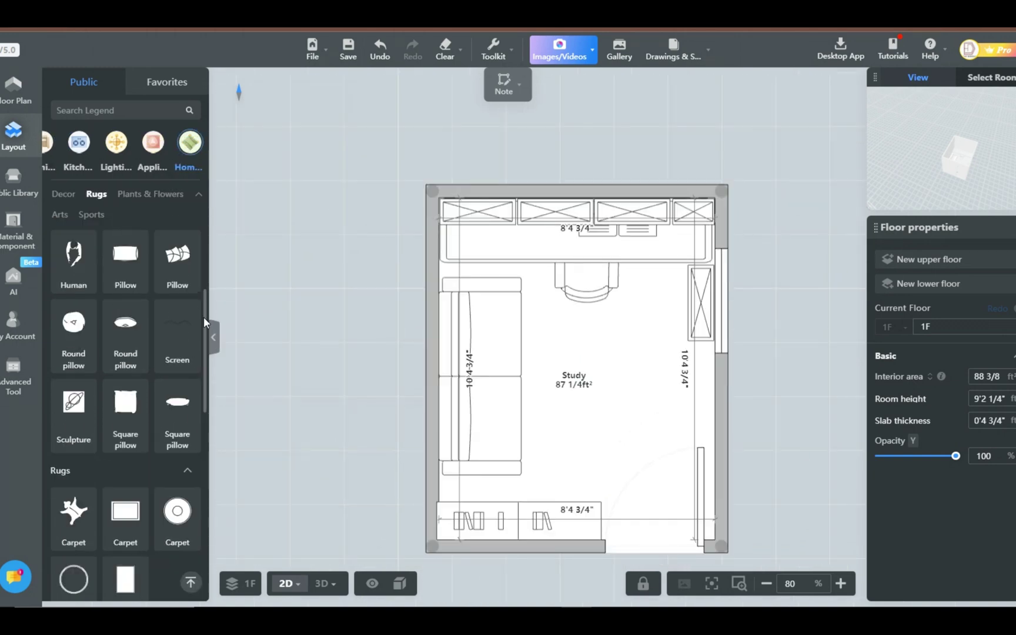
pyautogui.hotkey('ctrl', 's')
pyautogui.click(493, 303)
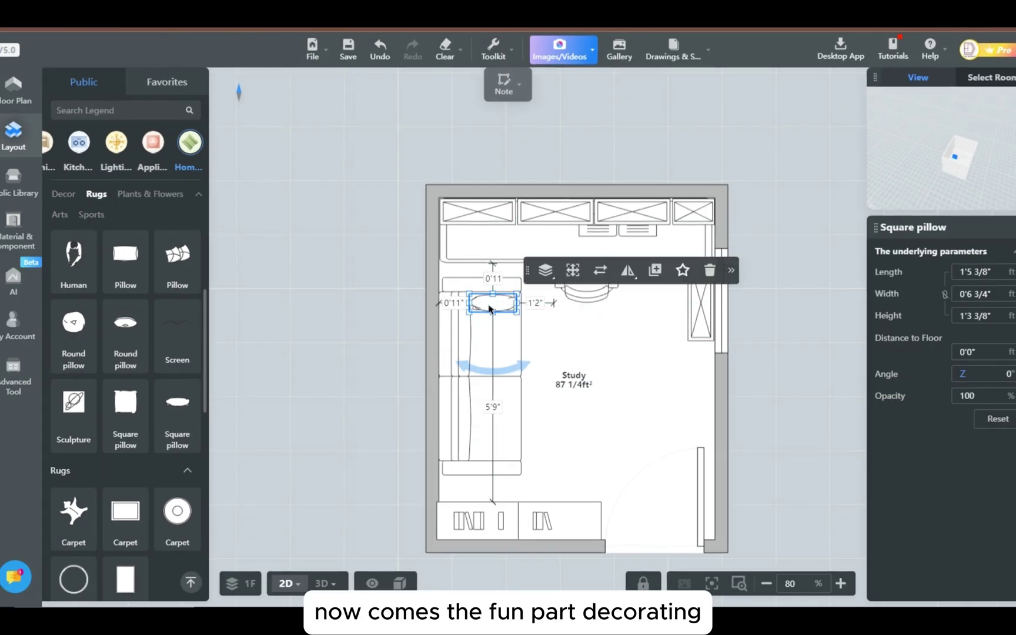
pyautogui.moveTo(682, 269); pyautogui.dragTo(488, 455)
pyautogui.moveTo(501, 517); pyautogui.dragTo(439, 450)
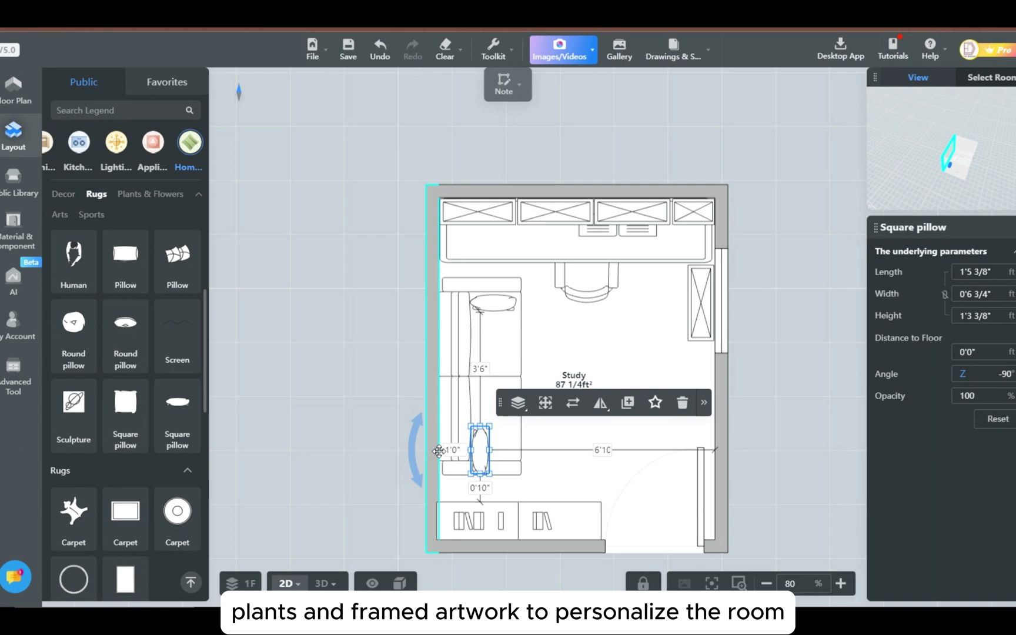
# Nudge the south pillow north onto the sofa seat, about 1'4" from the bookcase and 0'11" from the west wall
pyautogui.press('Up')
pyautogui.press('Up')
pyautogui.press('Up')
pyautogui.press('Up')
pyautogui.press('Up')
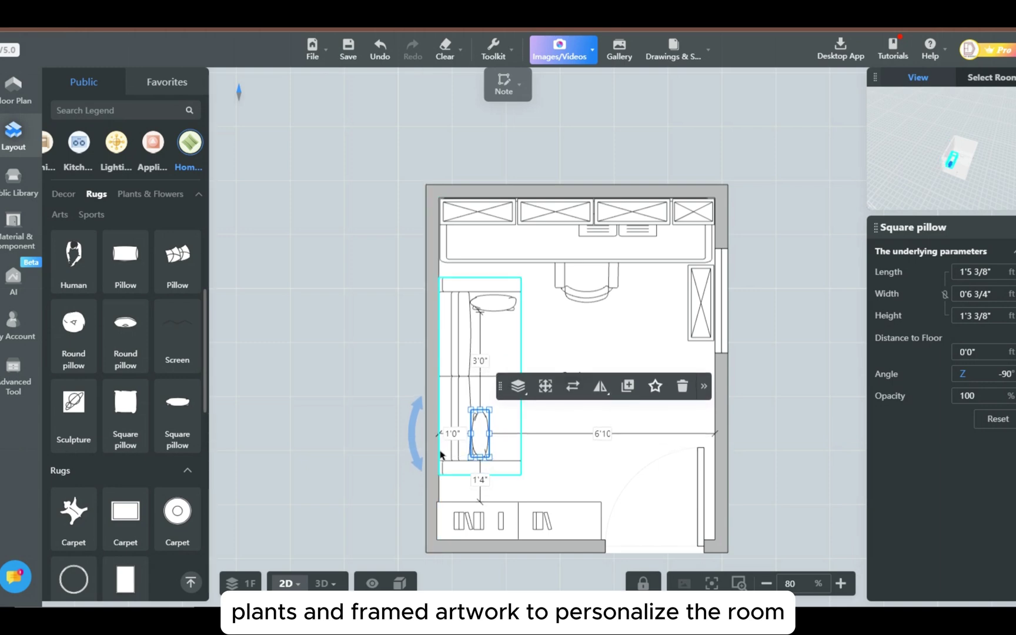
pyautogui.click(383, 425)
pyautogui.click(475, 432)
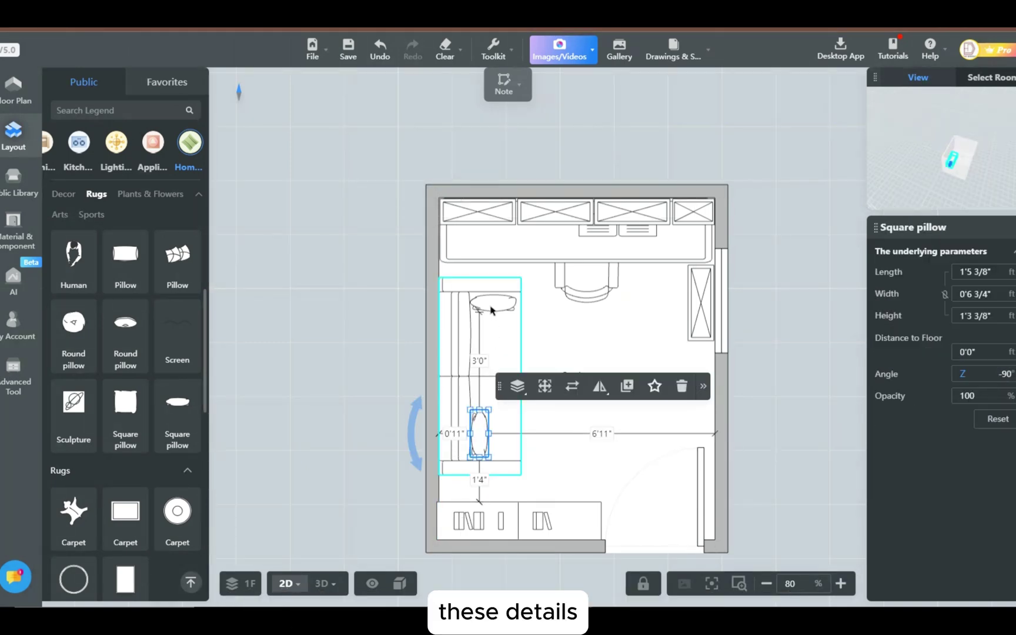
# Rotate the pillow at the sofa's north end to 90°
pyautogui.click(490, 305)
pyautogui.moveTo(526, 367); pyautogui.dragTo(595, 285)
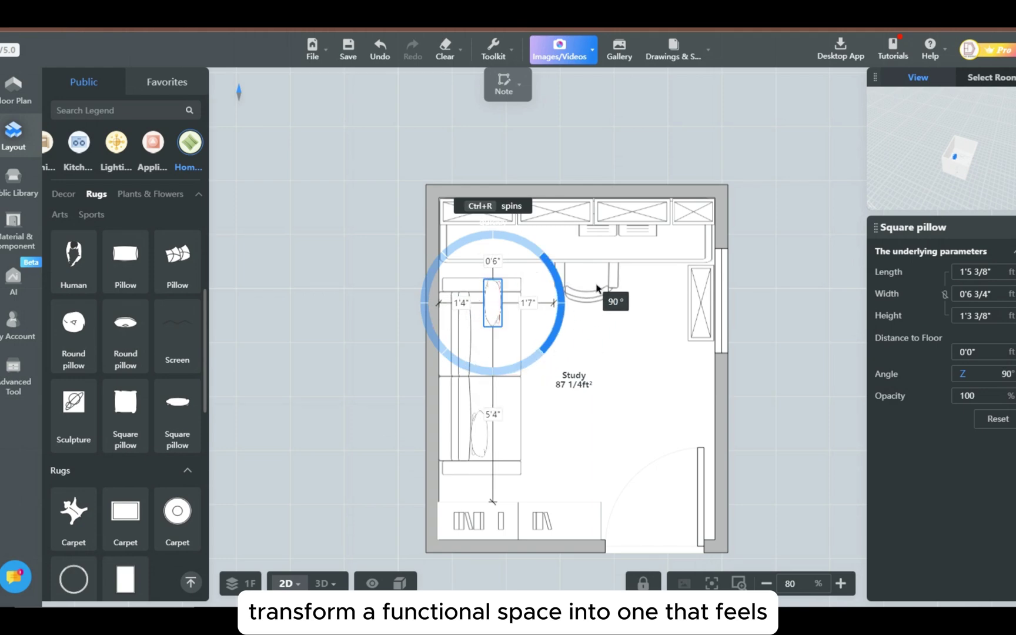
pyautogui.click(466, 304)
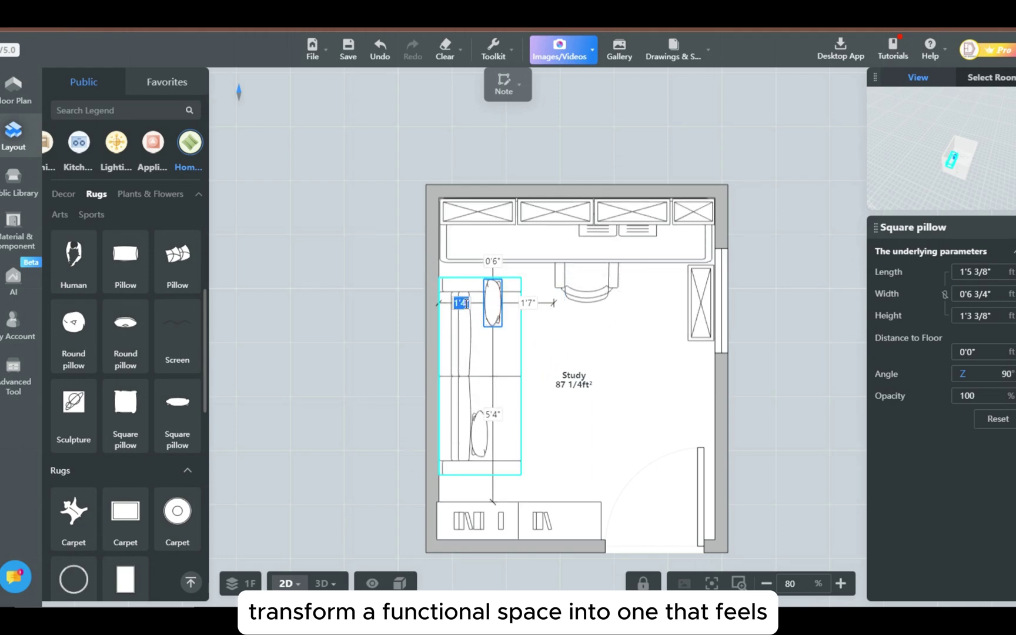
pyautogui.click(701, 353)
# Nudge the north pillow onto the seat about 0'11" south of the office table and west against the sofa's backrest
pyautogui.click(493, 312)
pyautogui.press('Down')
pyautogui.press('Down')
pyautogui.press('Down')
pyautogui.press('Down')
pyautogui.press('Down')
pyautogui.press('Left')
pyautogui.press('Left')
pyautogui.press('Left')
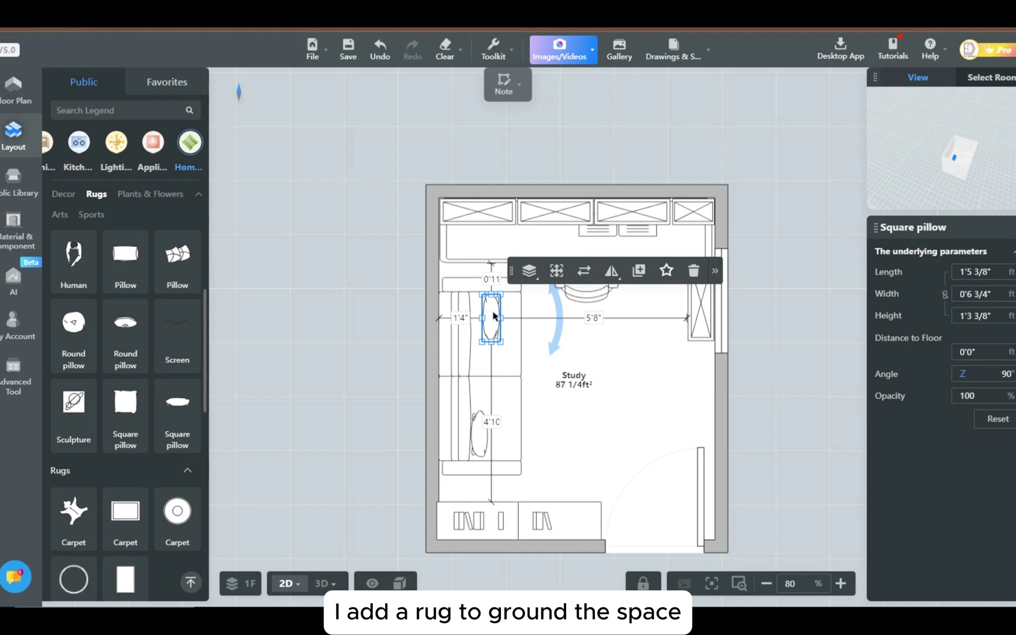
pyautogui.click(656, 357)
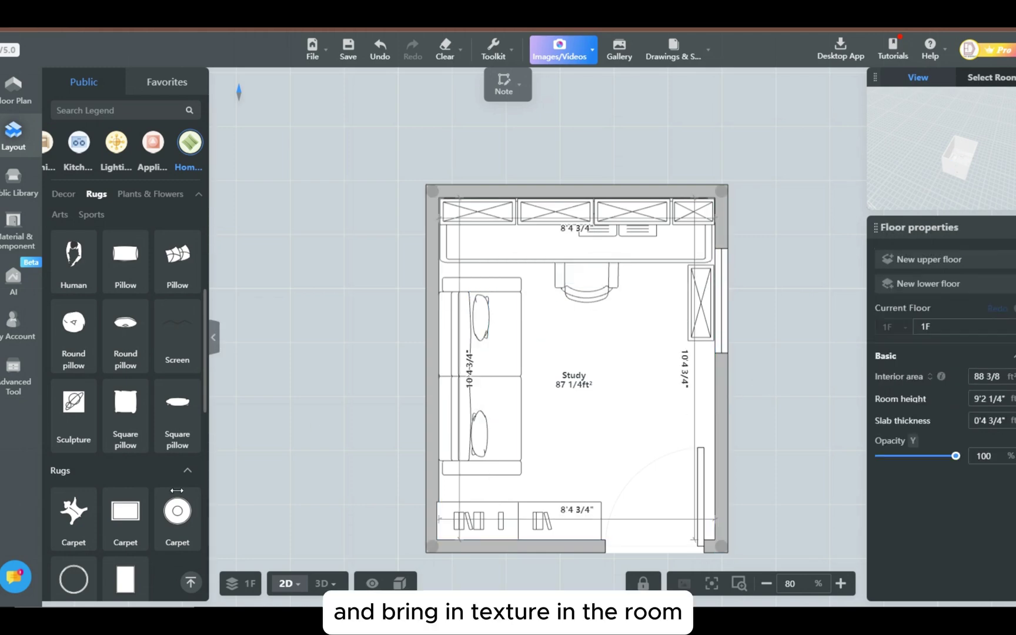
# Place a rectangular carpet in the middle of the study and shorten it from both ends to about 7'5 1/4" long
pyautogui.moveTo(226, 493); pyautogui.dragTo(581, 386)
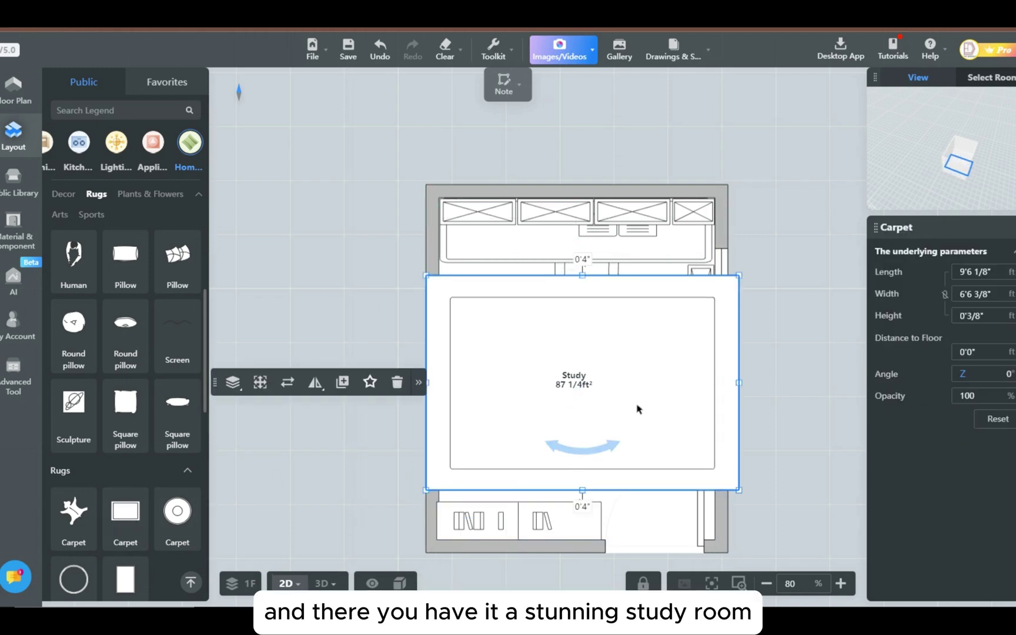
pyautogui.moveTo(740, 381); pyautogui.dragTo(696, 384)
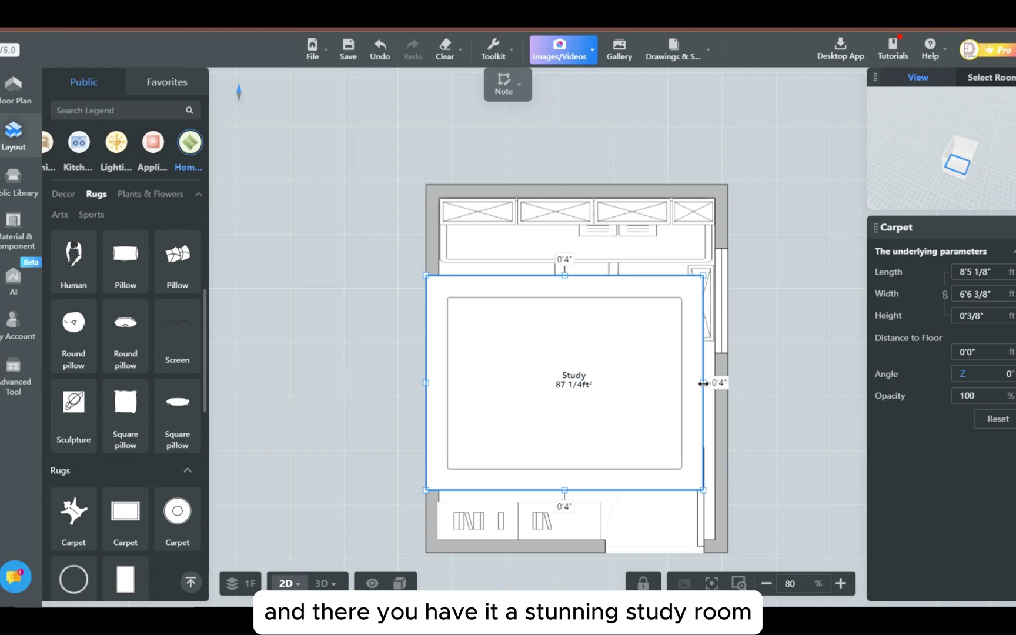
pyautogui.moveTo(426, 383); pyautogui.dragTo(456, 375)
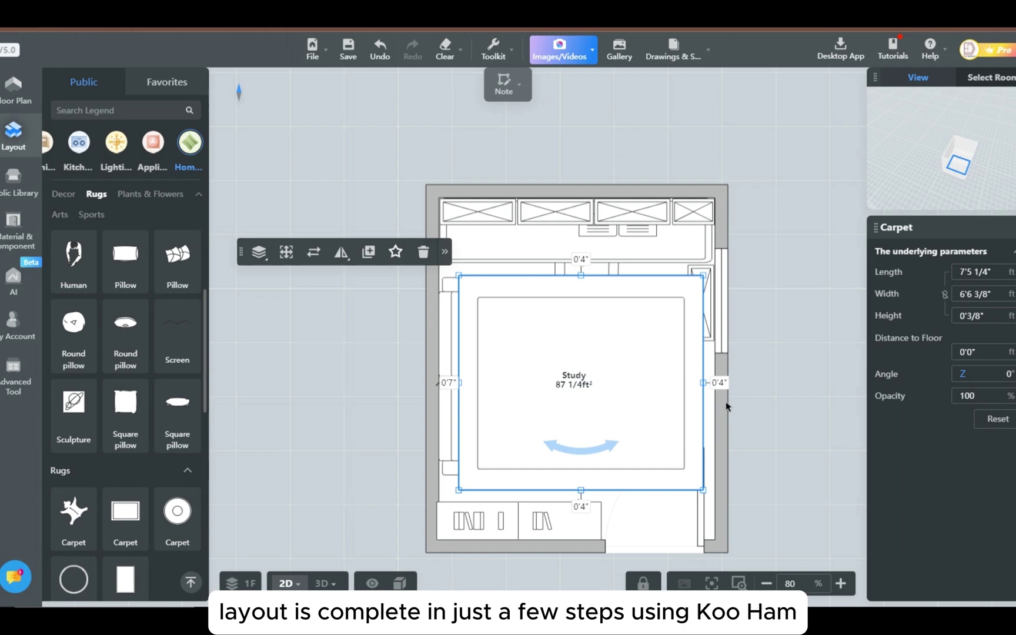
# Send the carpet to the bottom layer, beneath the sofa, chair and cabinet
pyautogui.click(259, 251)
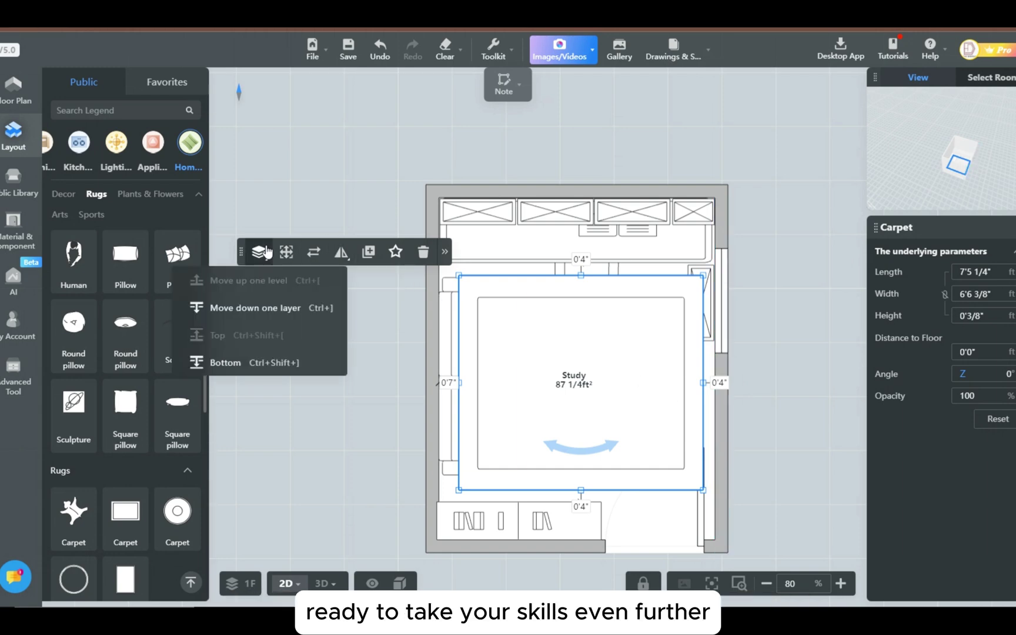
pyautogui.click(259, 363)
pyautogui.click(781, 462)
pyautogui.moveTo(786, 483); pyautogui.dragTo(777, 459)
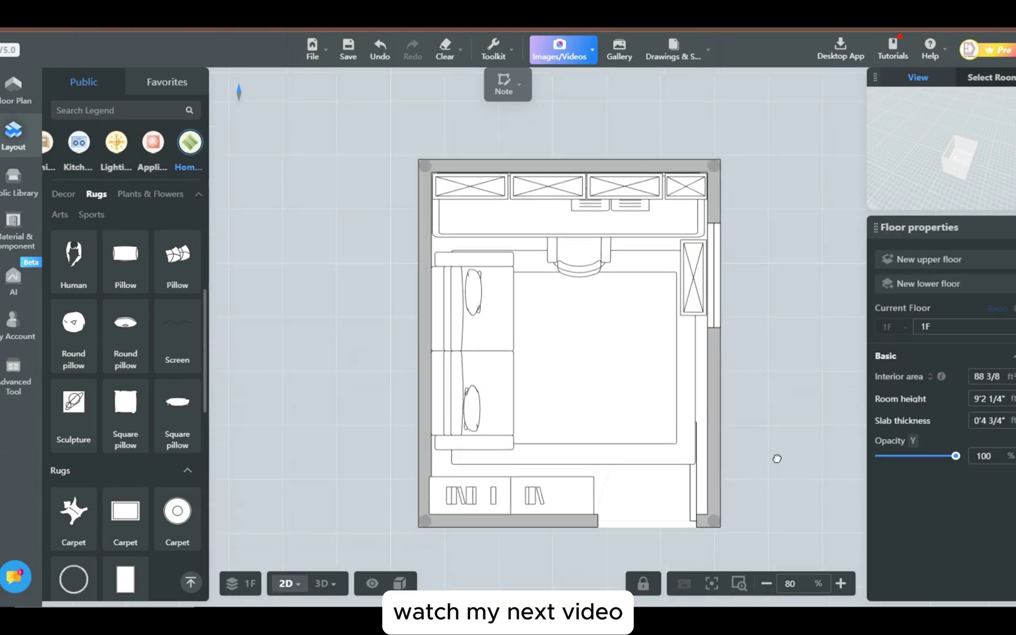
# Place a plant just south of the east wall cabinet and another on the west end of the office table
pyautogui.click(596, 400)
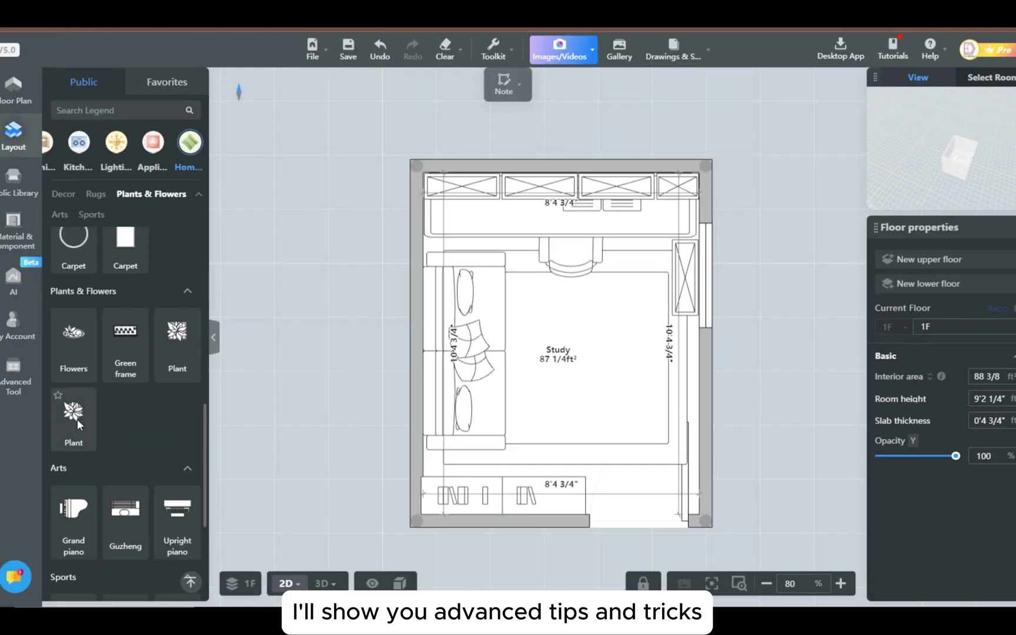
pyautogui.moveTo(116, 406); pyautogui.dragTo(679, 336)
pyautogui.click(772, 416)
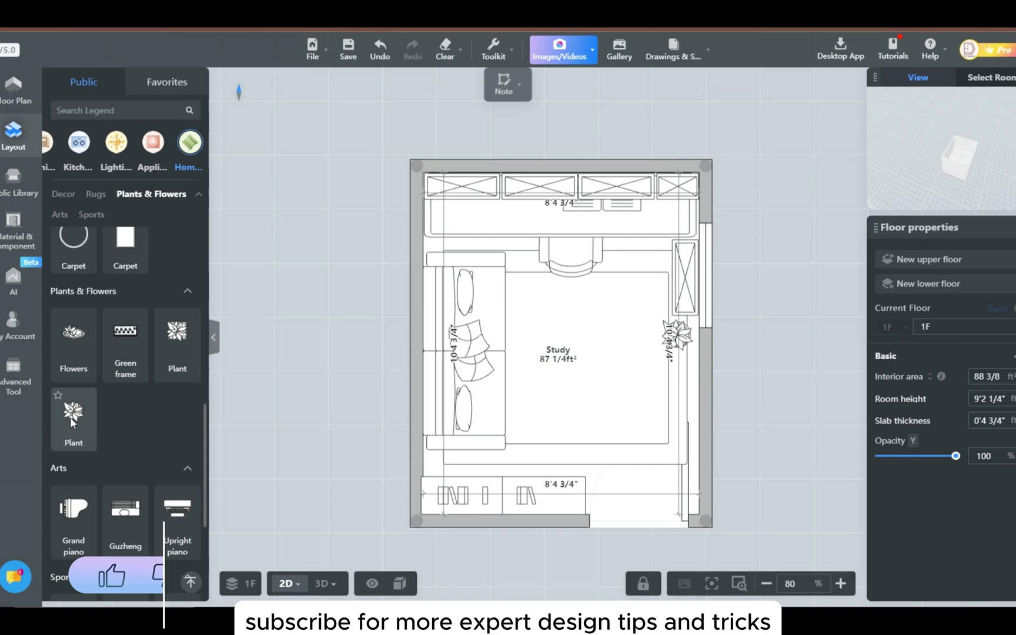
pyautogui.moveTo(74, 412); pyautogui.dragTo(453, 224)
pyautogui.click(756, 408)
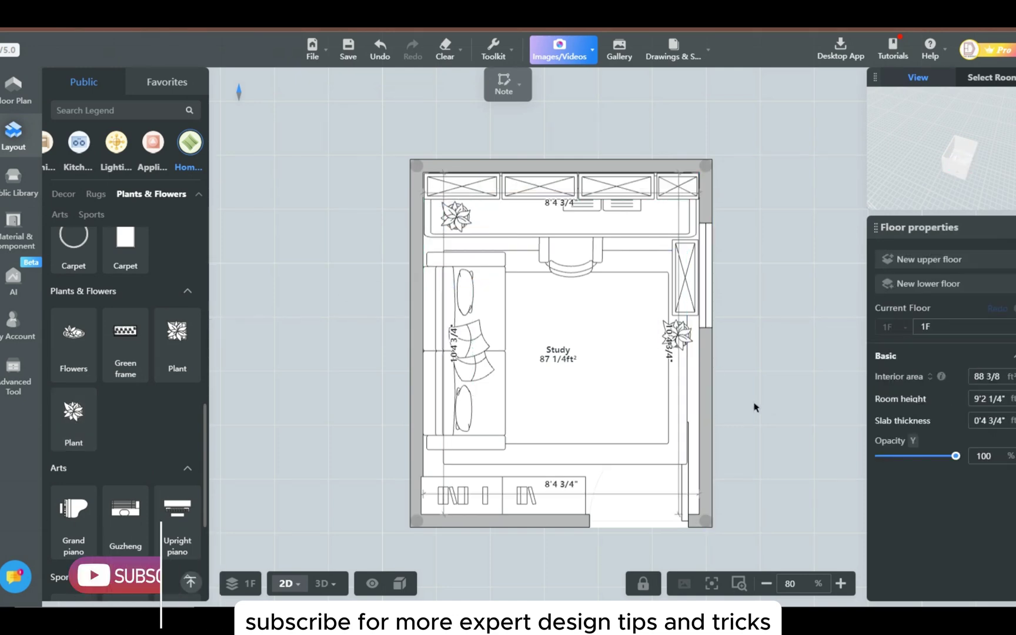
pyautogui.moveTo(204, 454); pyautogui.dragTo(205, 545)
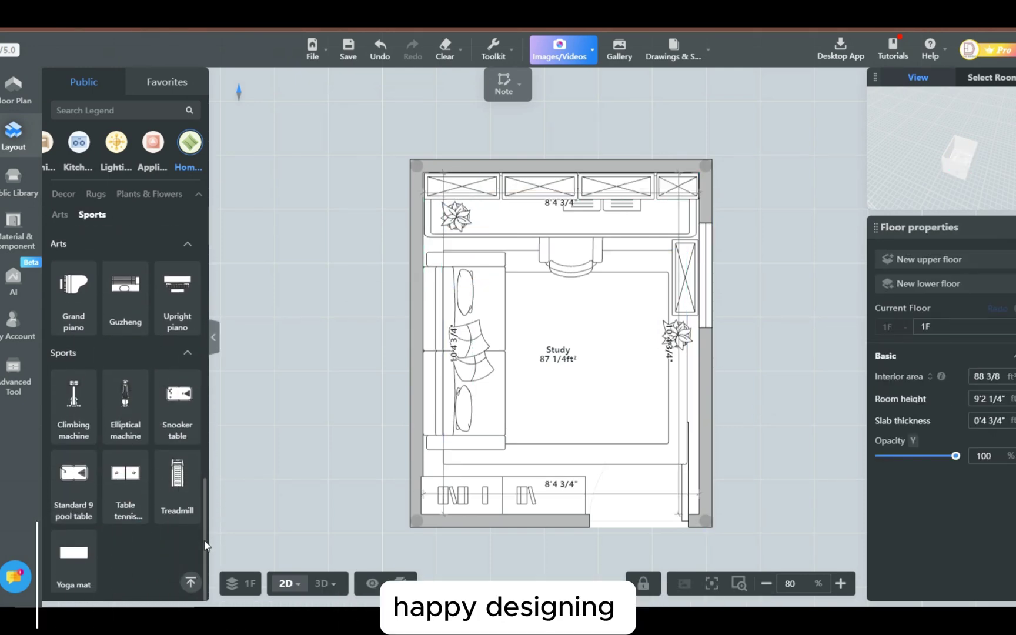